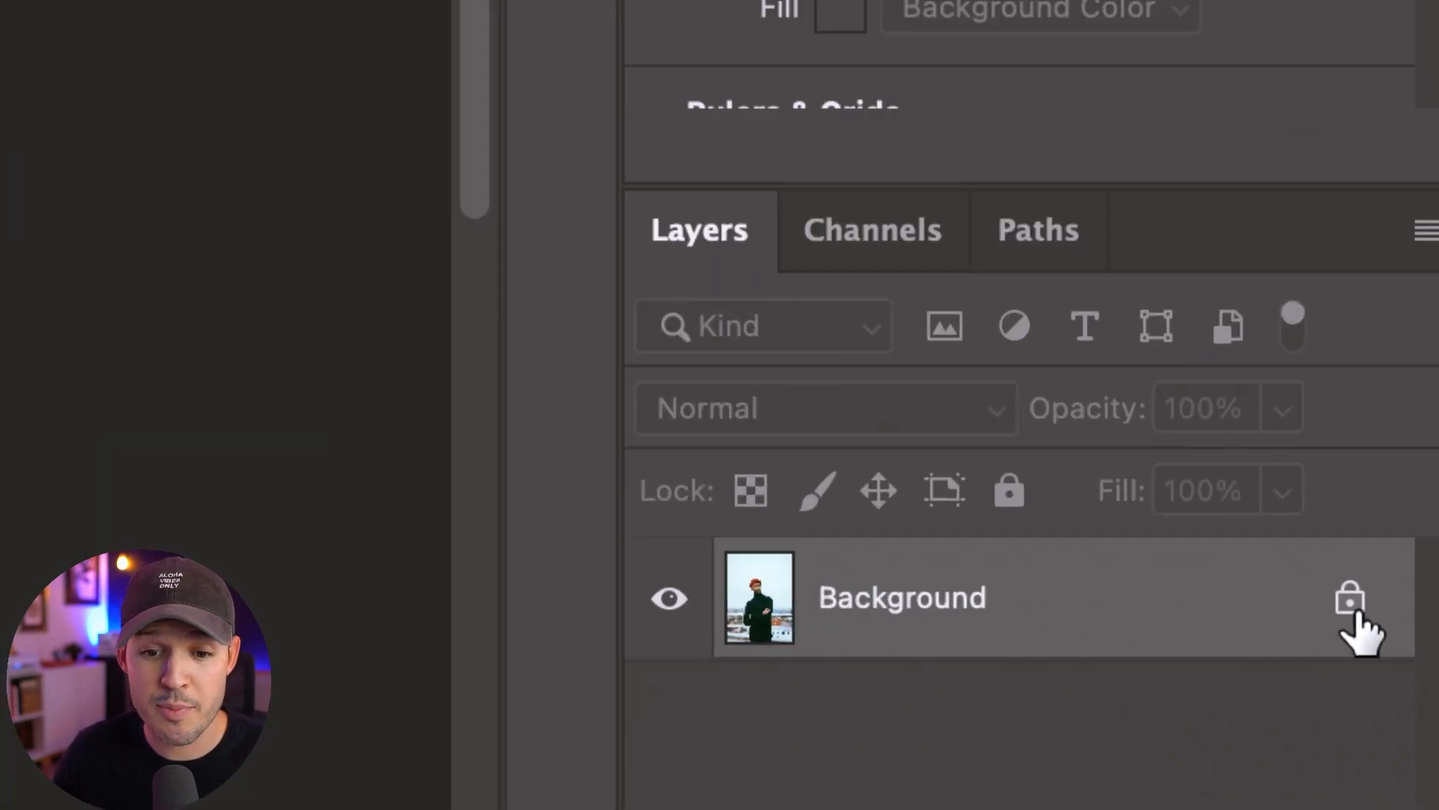
Unlock the Background layer and select the man in the photo with Select Subject.
{"action": "left_click", "coordinate": [1411, 667]}
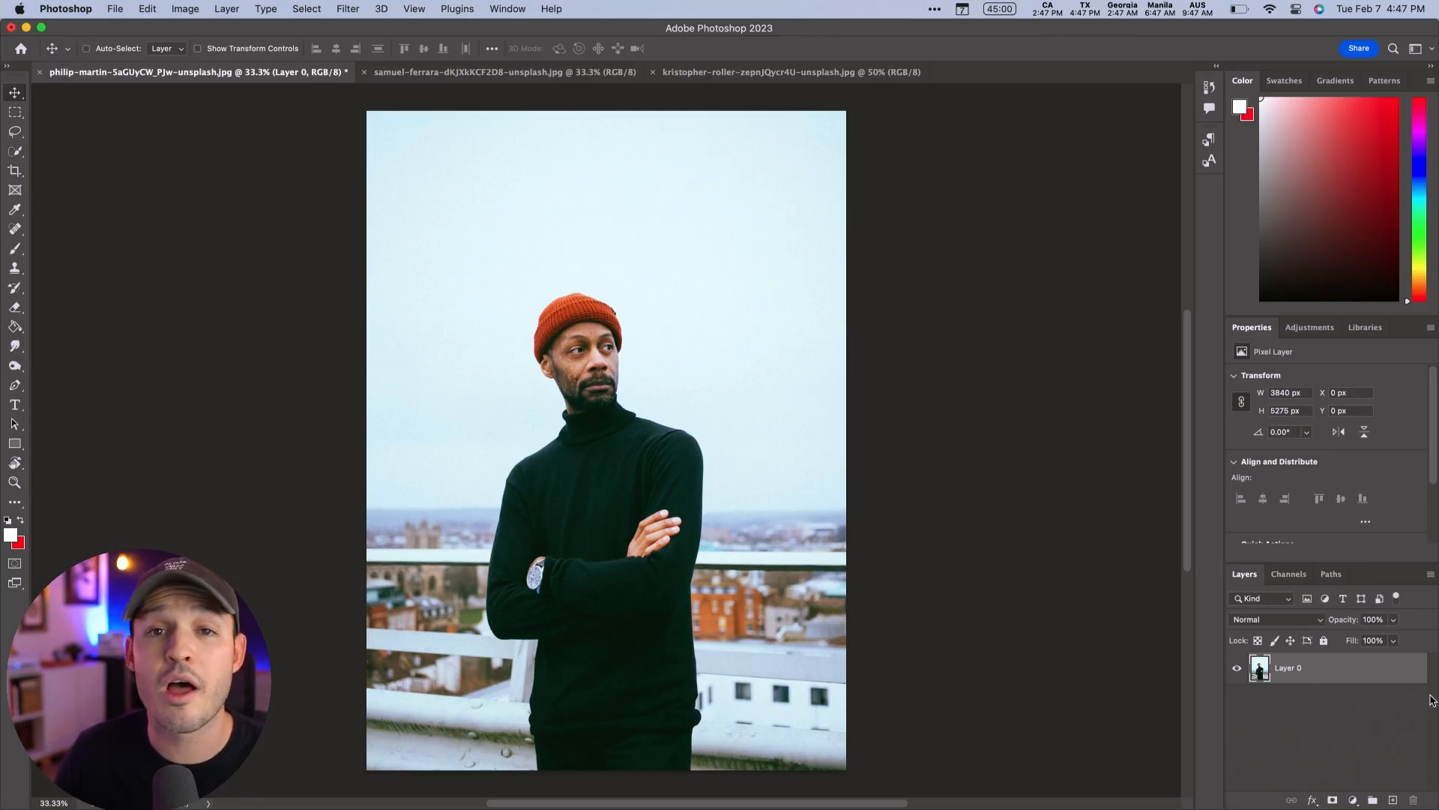
{"action": "key", "text": "w"}
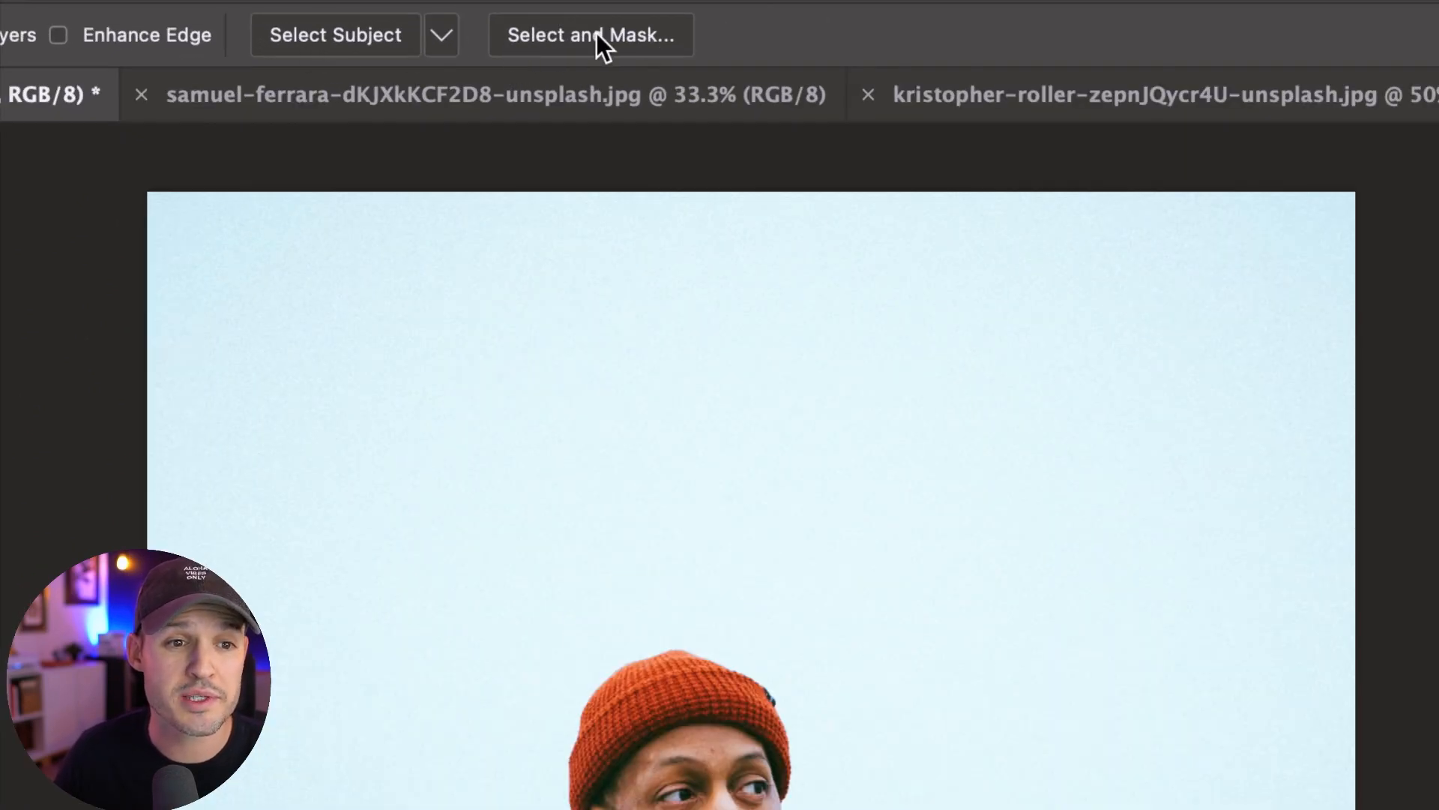
{"action": "left_click", "coordinate": [371, 44]}
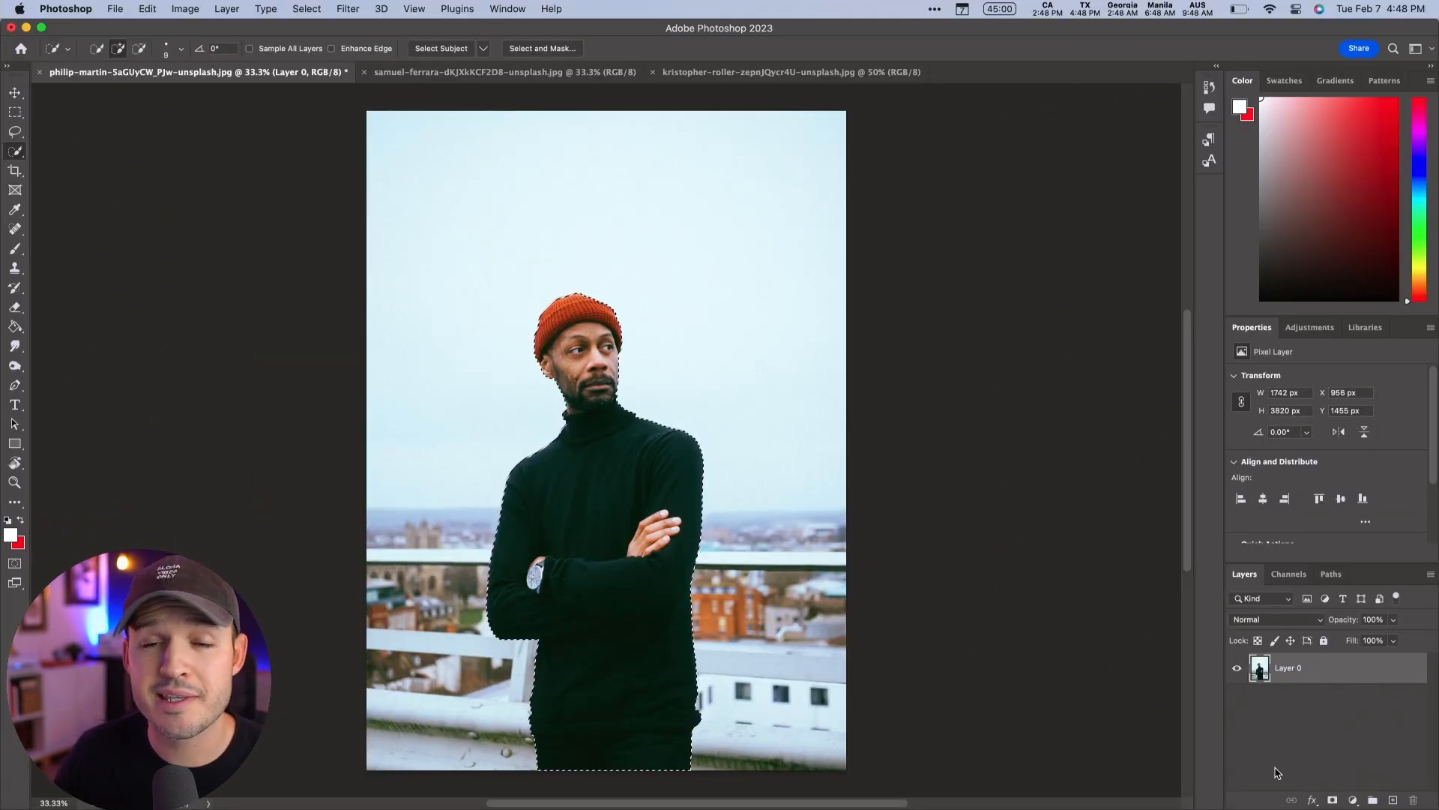
Copy the selected man onto a new layer and hide Layer 0 to isolate the cutout.
{"action": "key", "text": "super+v"}
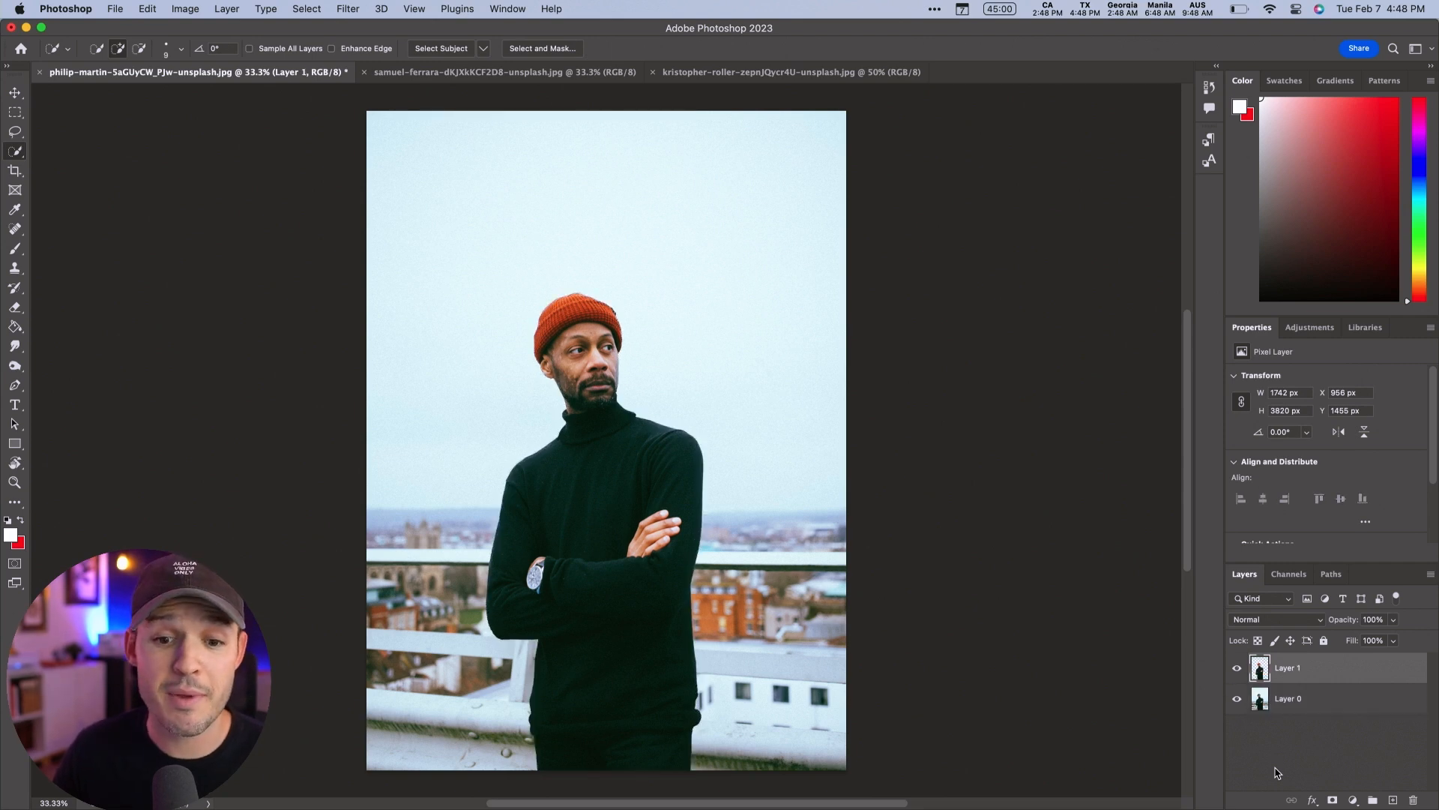
{"action": "left_click", "coordinate": [1237, 700]}
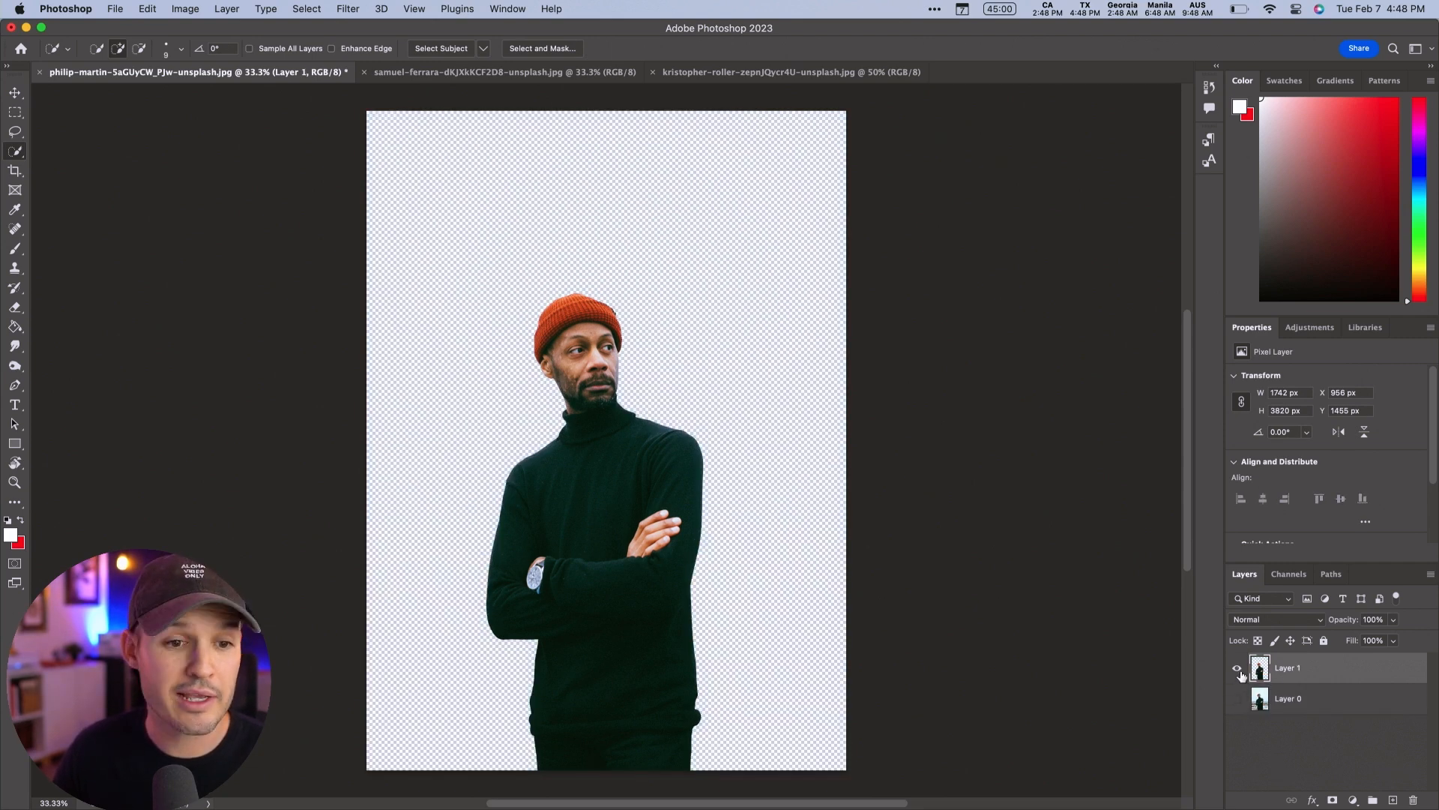
Load Layer 1's outline as a selection, hide Layer 1, and use the selection to mask the visible Layer 0.
{"action": "left_click", "coordinate": [1260, 672], "text": "super"}
{"action": "left_click", "coordinate": [1238, 700]}
{"action": "left_click", "coordinate": [1238, 667]}
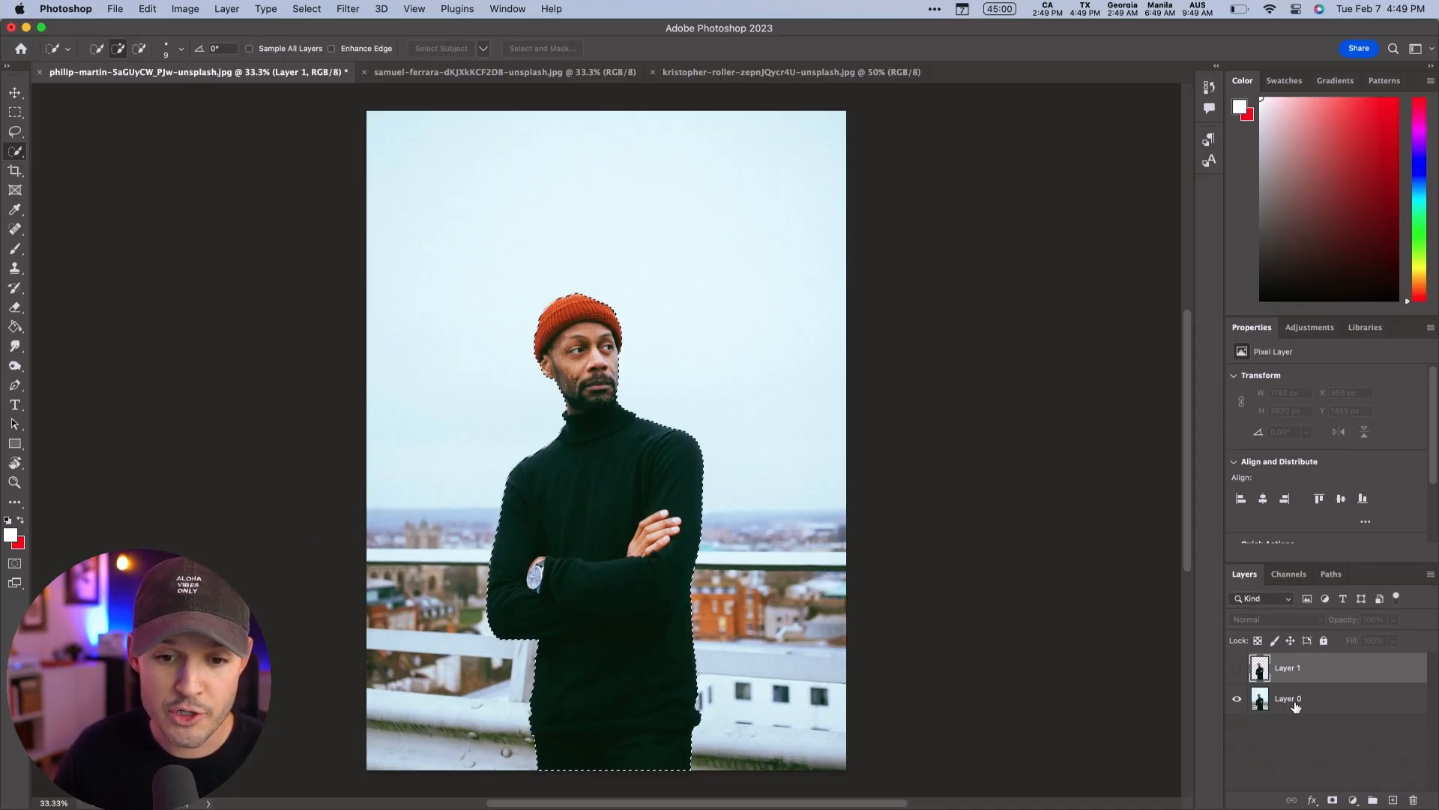
{"action": "left_click", "coordinate": [1250, 703]}
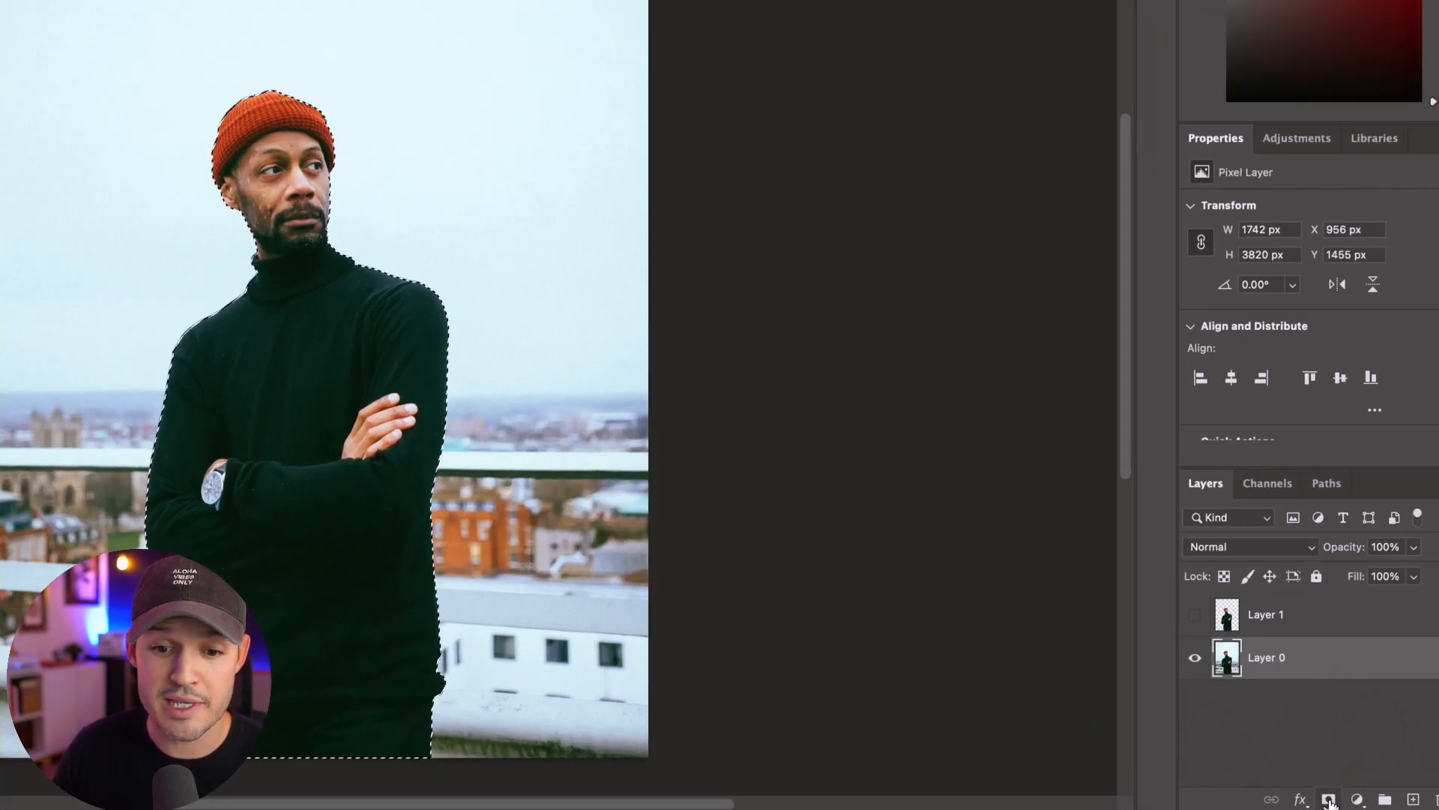
{"action": "left_click", "coordinate": [1328, 799]}
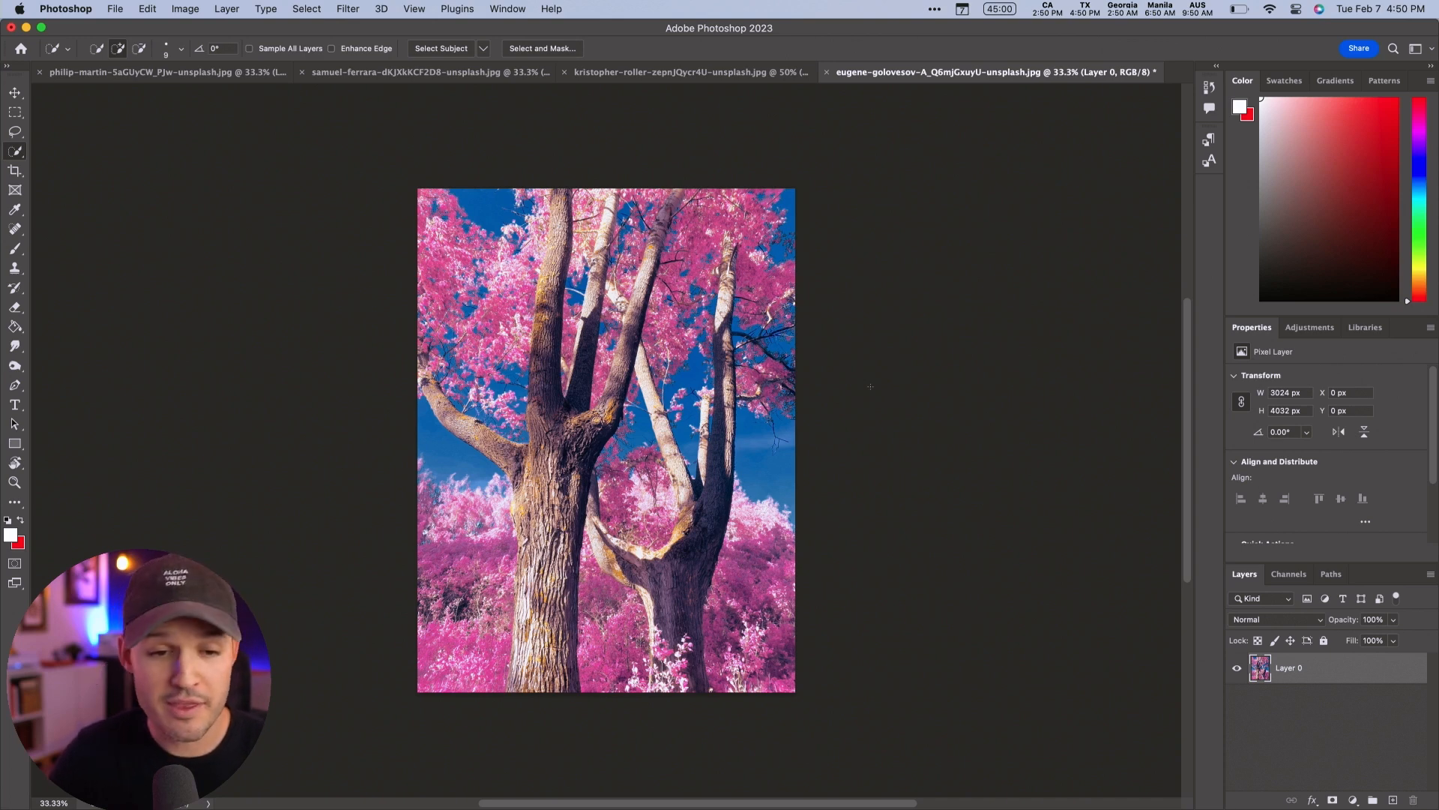
Add Levels, Brightness/Contrast and Hue/Saturation adjustment layers above the pink tree photo, in that order.
{"action": "key", "text": "v"}
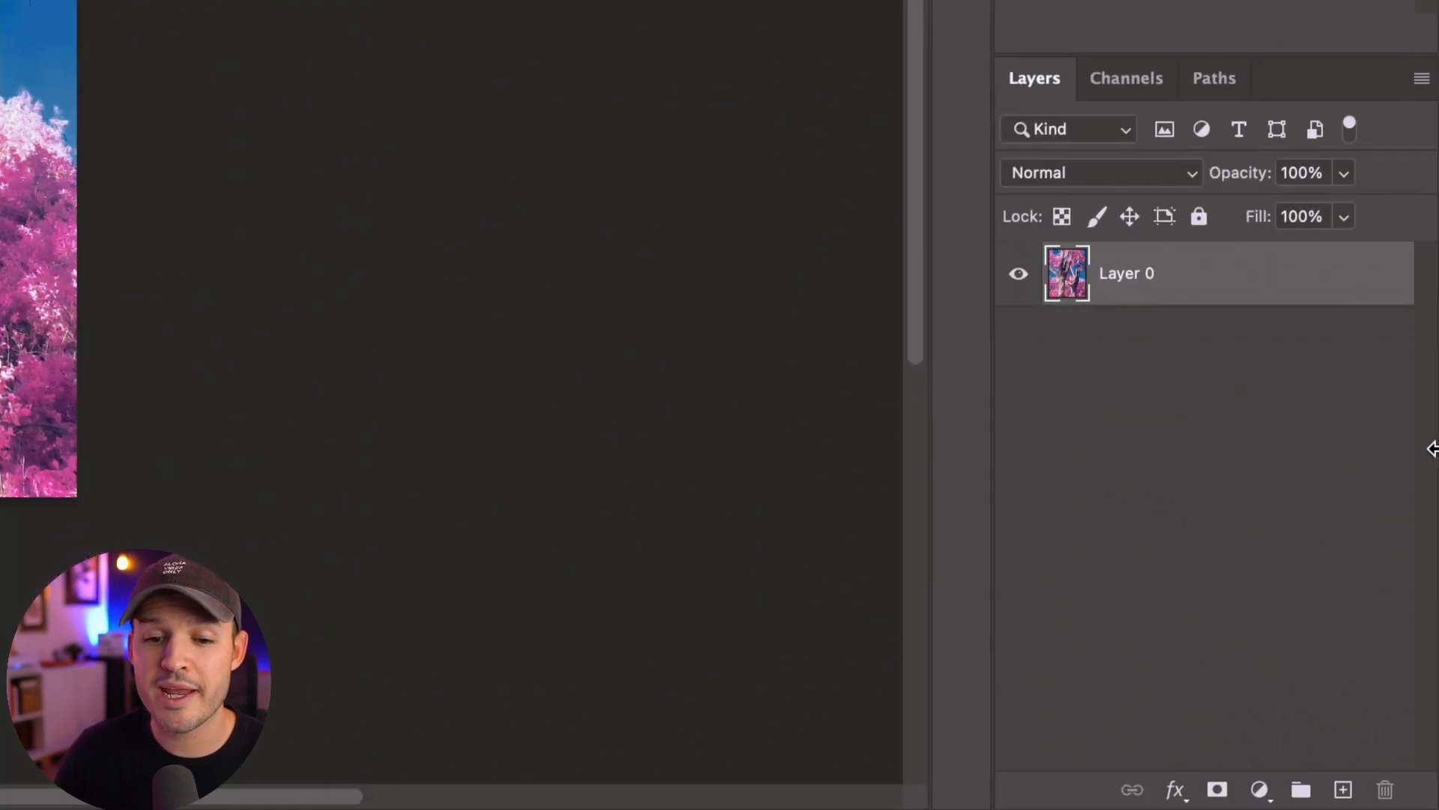
{"action": "left_click", "coordinate": [1259, 789]}
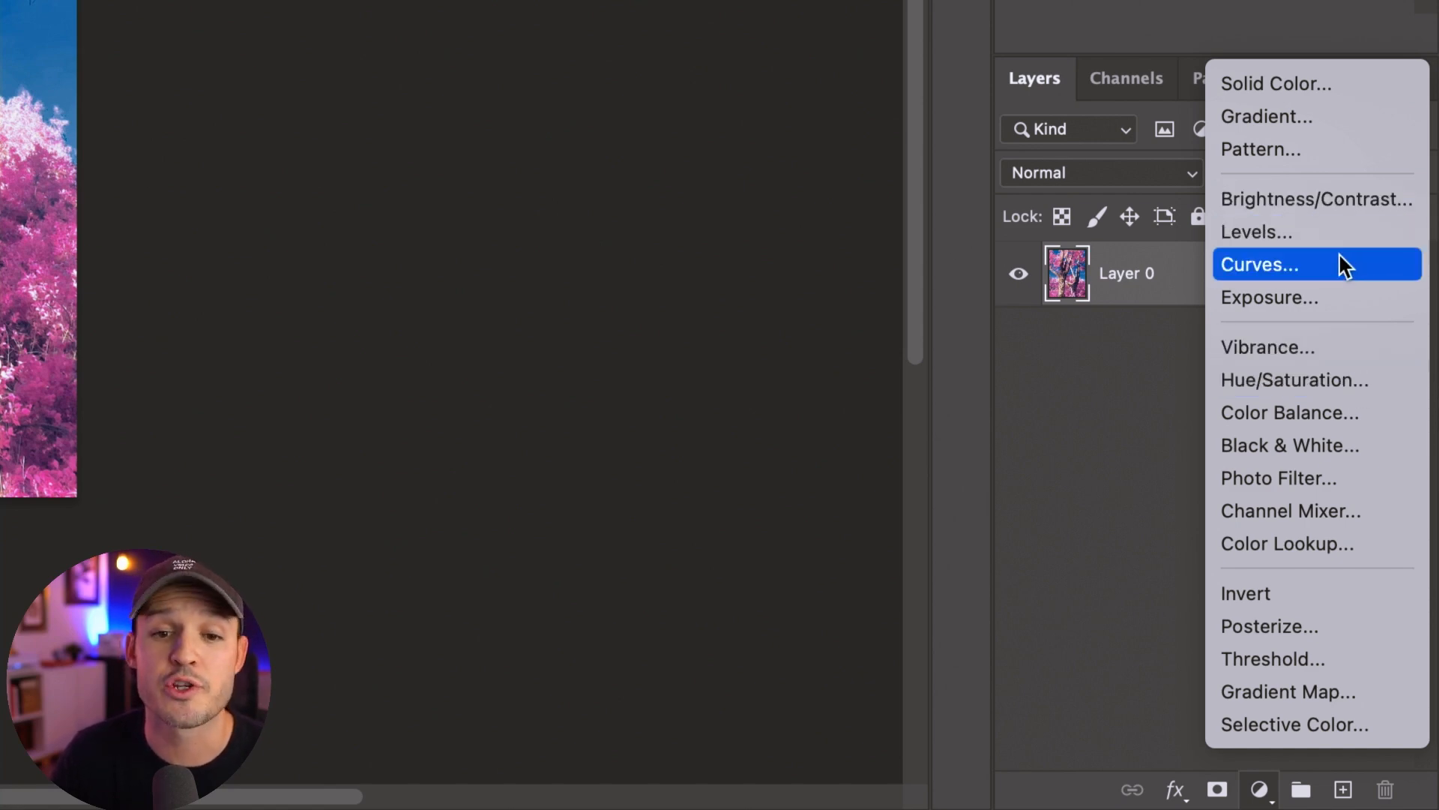
{"action": "left_click", "coordinate": [1326, 232]}
{"action": "left_click", "coordinate": [1259, 789]}
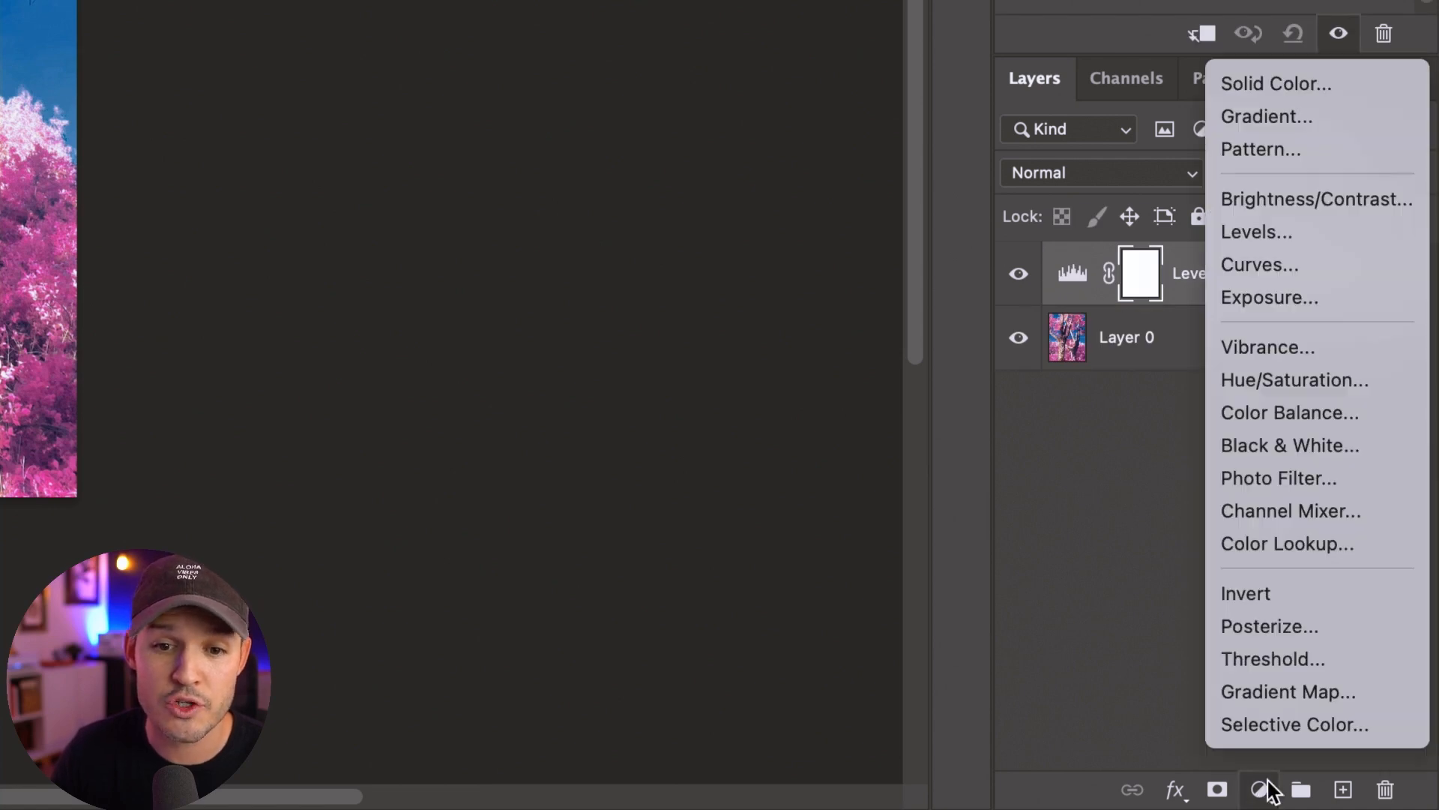
{"action": "left_click", "coordinate": [1325, 198]}
{"action": "left_click", "coordinate": [1259, 789]}
{"action": "left_click", "coordinate": [1284, 380]}
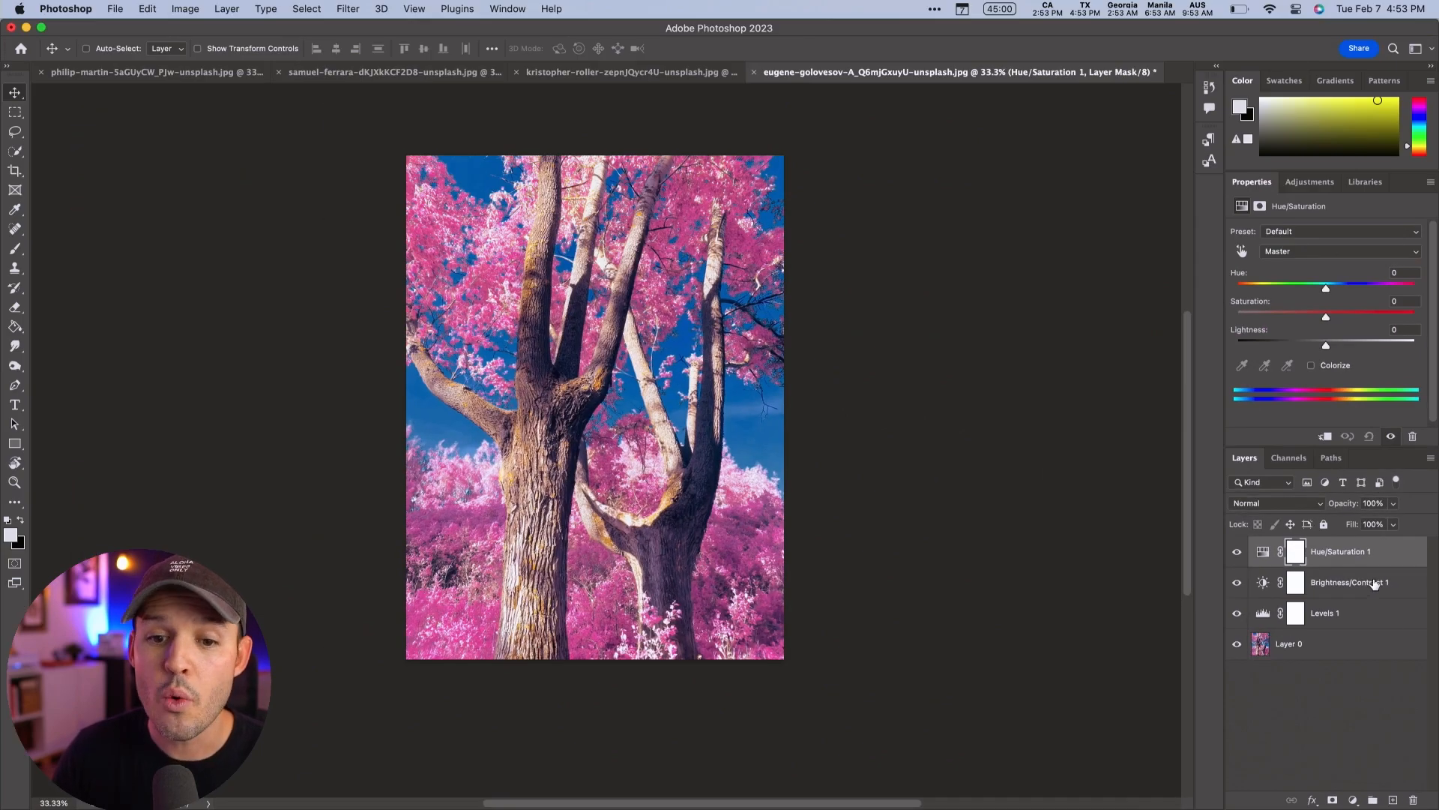
Set the Hue/Saturation 1 adjustment to Hue -13 and Saturation +8.
{"action": "left_click", "coordinate": [1374, 584]}
{"action": "left_click", "coordinate": [1369, 612]}
{"action": "left_click", "coordinate": [1365, 584]}
{"action": "left_click", "coordinate": [1359, 554]}
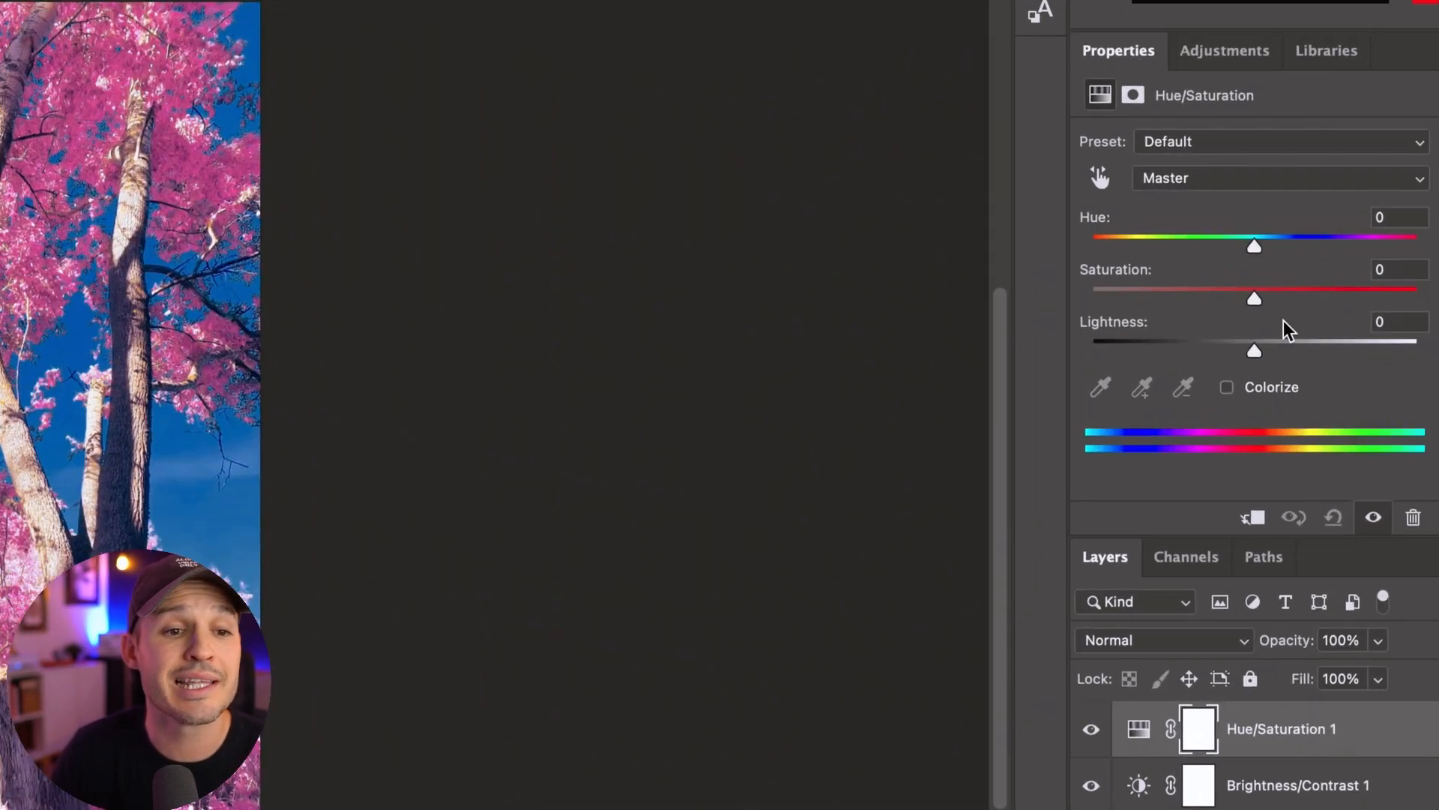
{"action": "scroll", "coordinate": [967, 303], "scroll_direction": "left", "scroll_amount": 10}
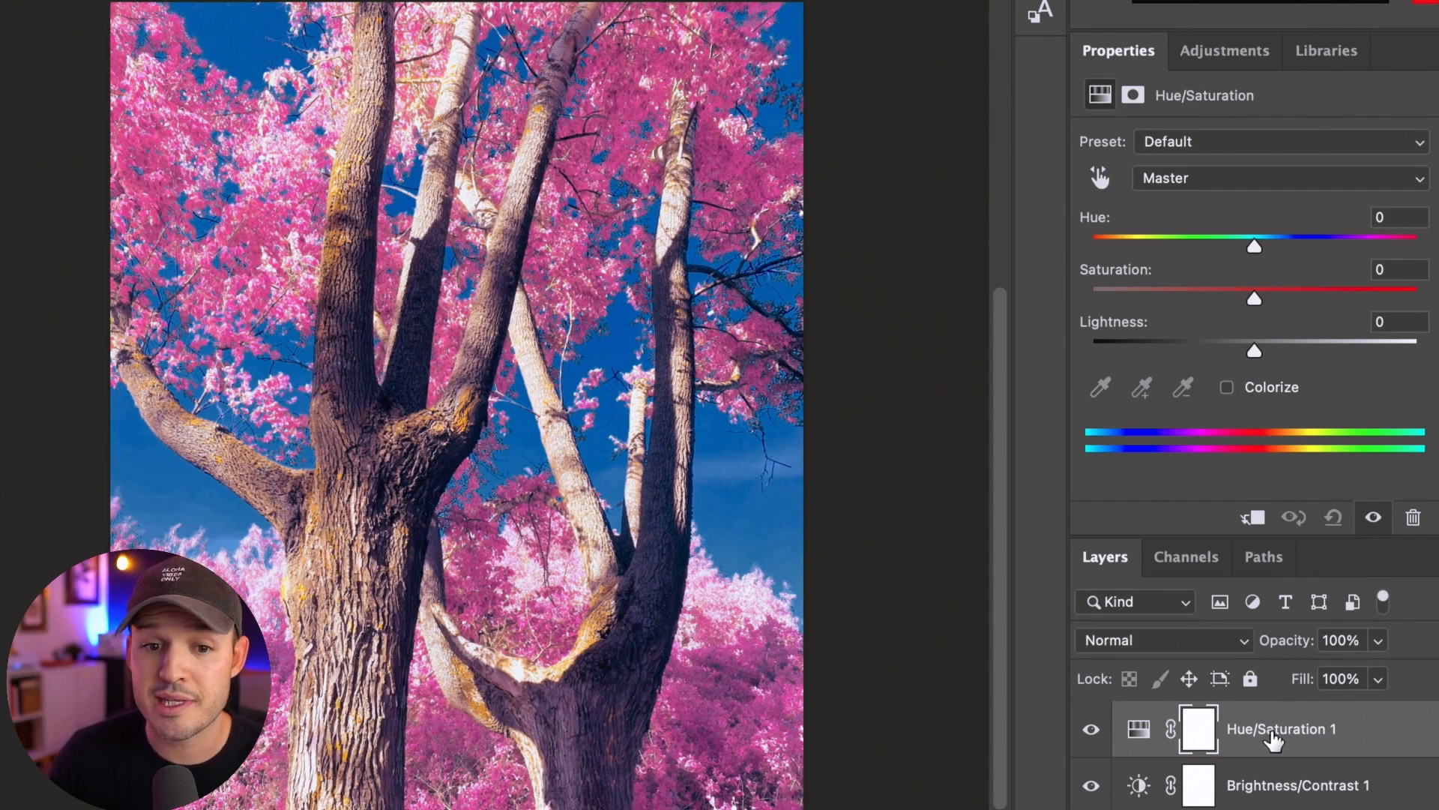
{"action": "mouse_move", "coordinate": [1253, 247]}
{"action": "left_mouse_down"}
{"action": "mouse_move", "coordinate": [1338, 255]}
{"action": "mouse_move", "coordinate": [1233, 252]}
{"action": "left_mouse_up"}
{"action": "mouse_move", "coordinate": [1254, 299]}
{"action": "left_mouse_down"}
{"action": "mouse_move", "coordinate": [1307, 305]}
{"action": "mouse_move", "coordinate": [1234, 308]}
{"action": "mouse_move", "coordinate": [1312, 311]}
{"action": "mouse_move", "coordinate": [1260, 305]}
{"action": "mouse_move", "coordinate": [1272, 309]}
{"action": "left_mouse_up"}
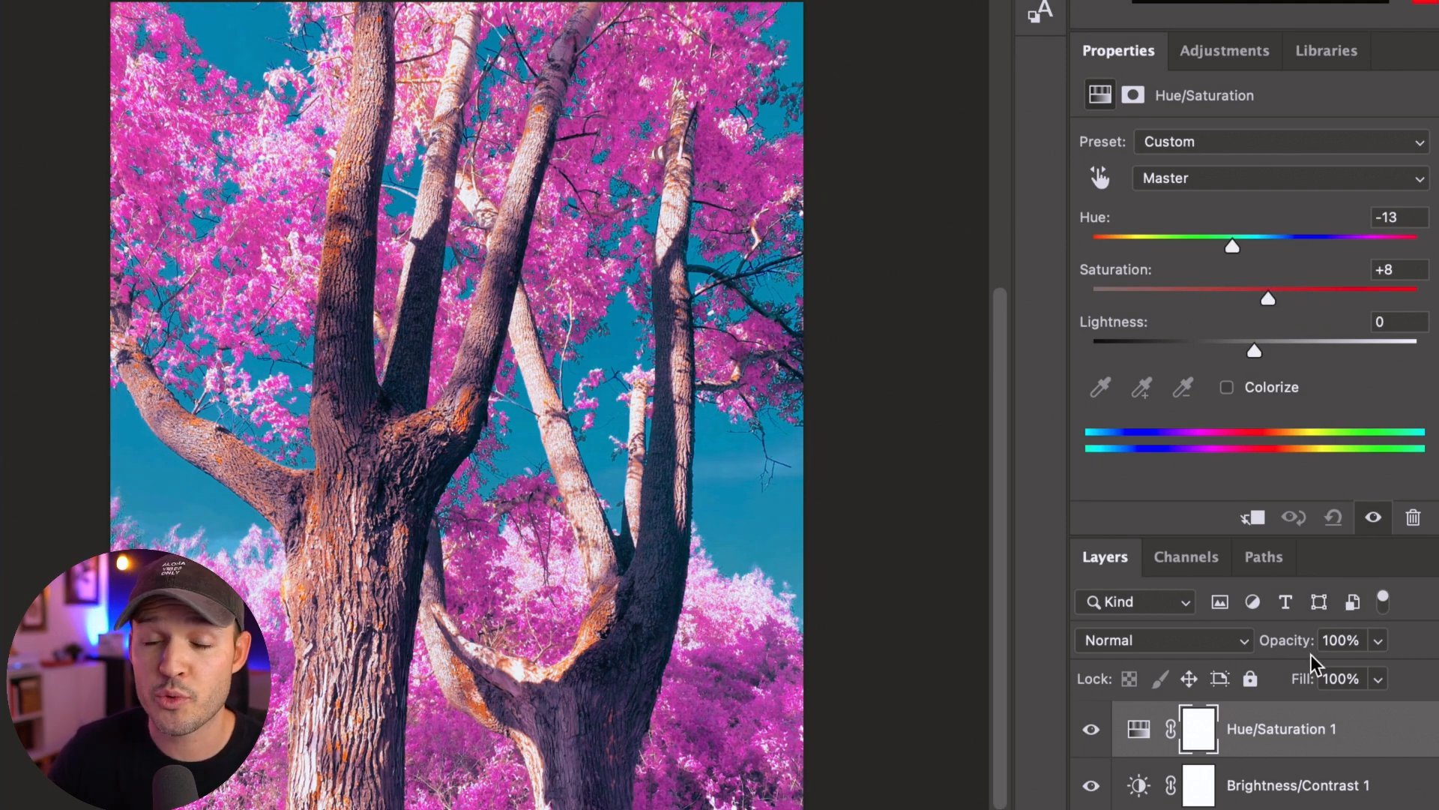
Set the Brightness/Contrast 1 adjustment to Brightness -6 and Contrast 9.
{"action": "left_click", "coordinate": [1293, 793]}
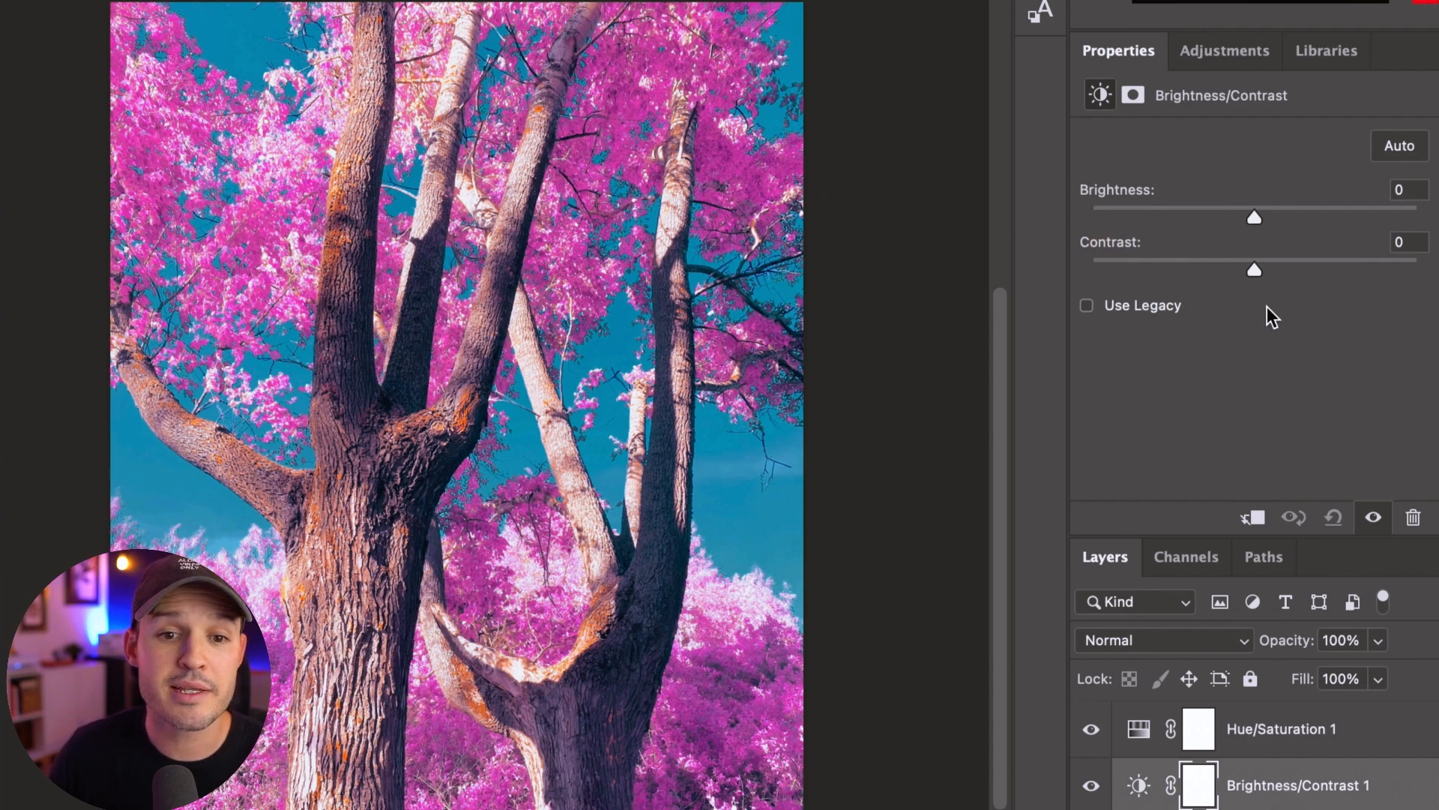
{"action": "left_click_drag", "start_coordinate": [1256, 270], "coordinate": [1270, 270]}
{"action": "mouse_move", "coordinate": [1253, 214]}
{"action": "left_mouse_down"}
{"action": "mouse_move", "coordinate": [1226, 216]}
{"action": "mouse_move", "coordinate": [1271, 218]}
{"action": "mouse_move", "coordinate": [1247, 218]}
{"action": "left_mouse_up"}
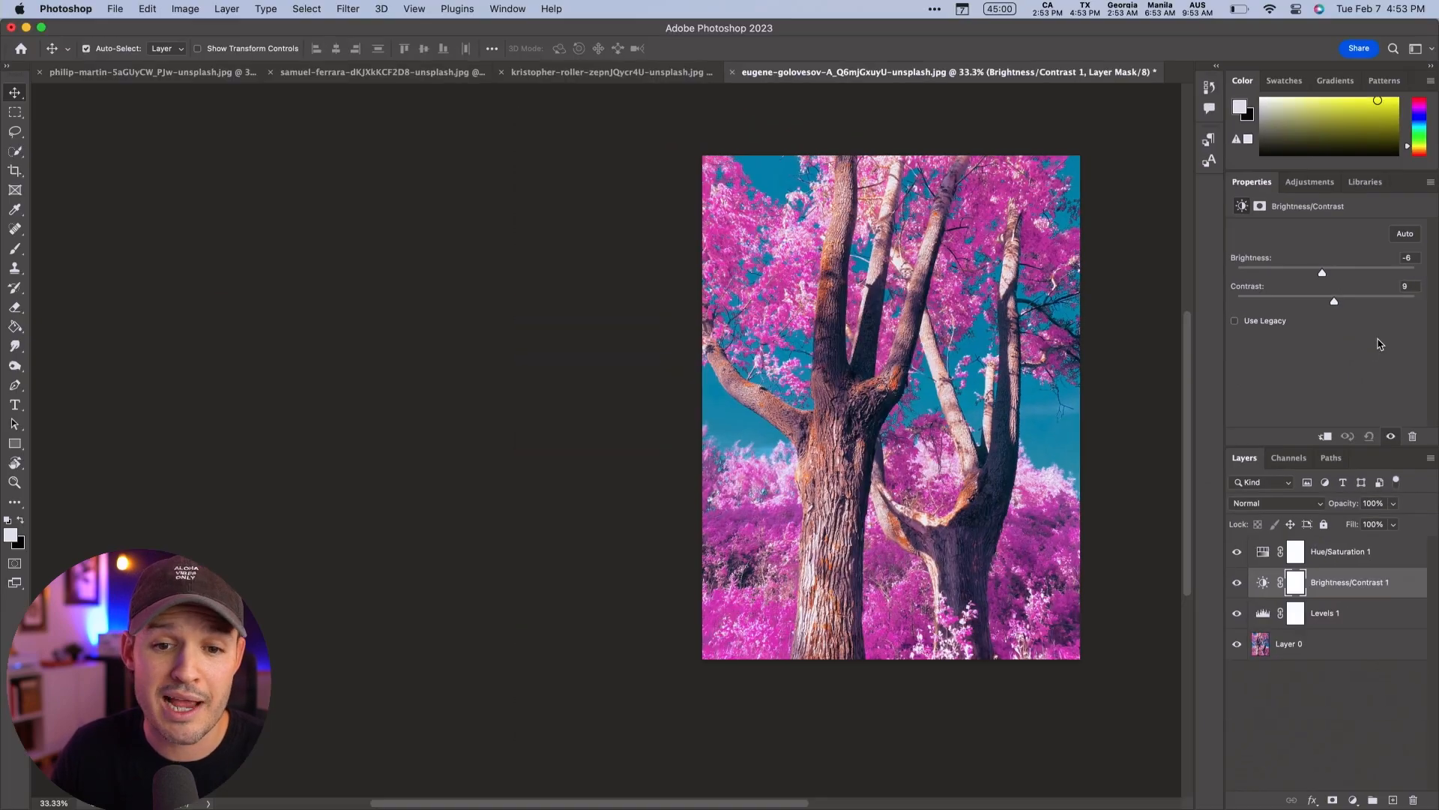
Set the Levels 1 input values to 18 for shadows, 1.05 for midtones and 246 for highlights.
{"action": "left_click", "coordinate": [1351, 624]}
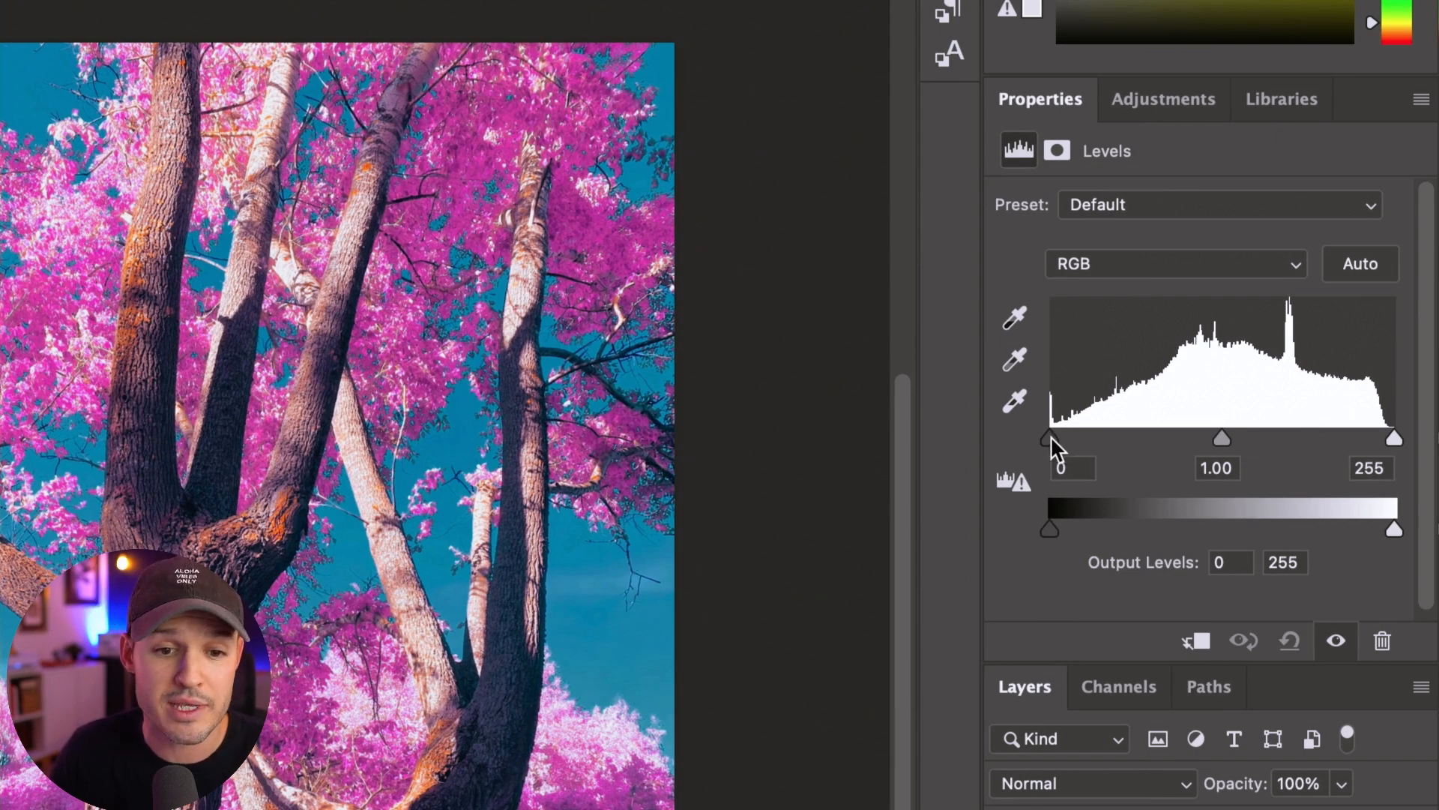
{"action": "mouse_move", "coordinate": [1051, 438]}
{"action": "left_mouse_down"}
{"action": "mouse_move", "coordinate": [1095, 436]}
{"action": "mouse_move", "coordinate": [1051, 436]}
{"action": "mouse_move", "coordinate": [1072, 437]}
{"action": "left_mouse_up"}
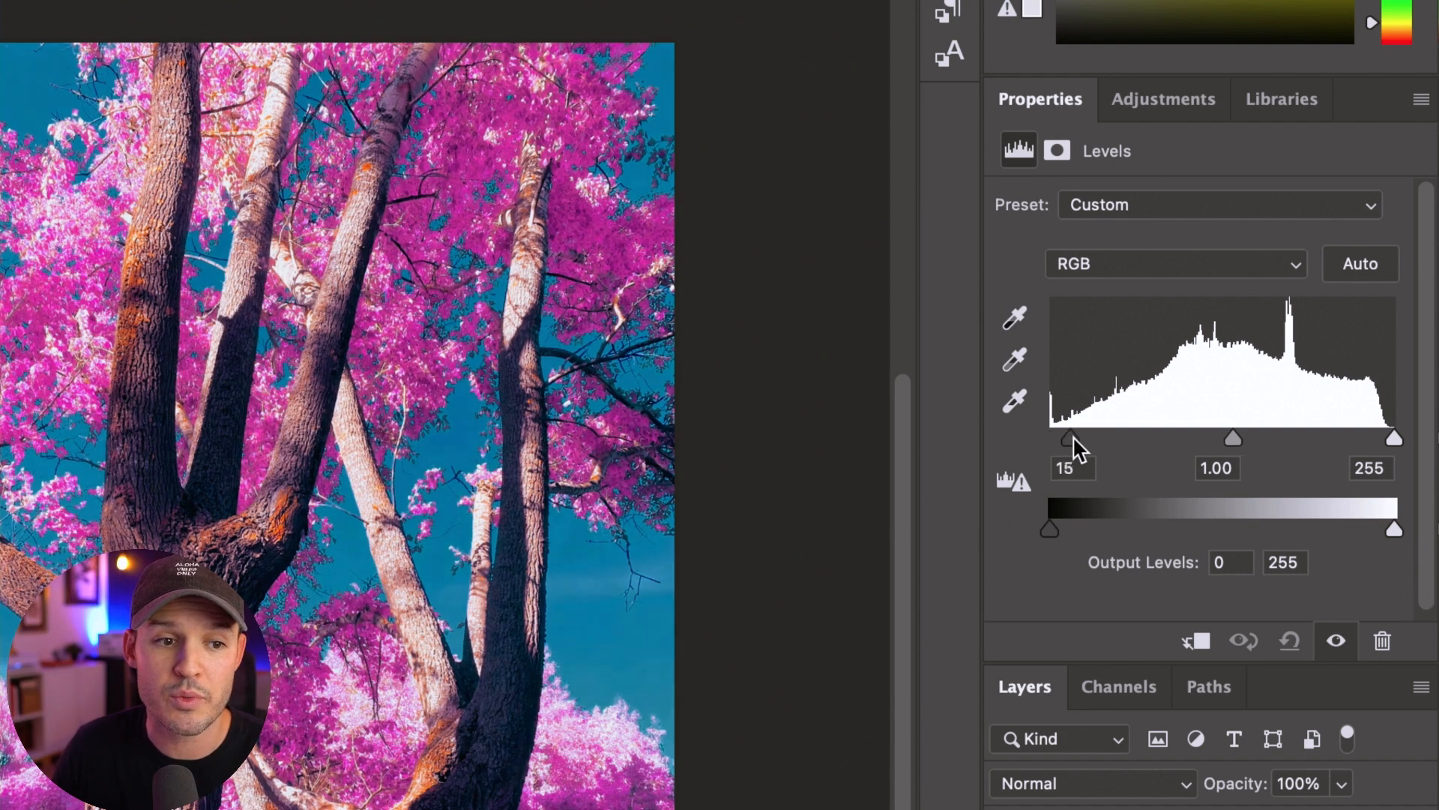
{"action": "left_click_drag", "start_coordinate": [1391, 435], "coordinate": [1382, 436]}
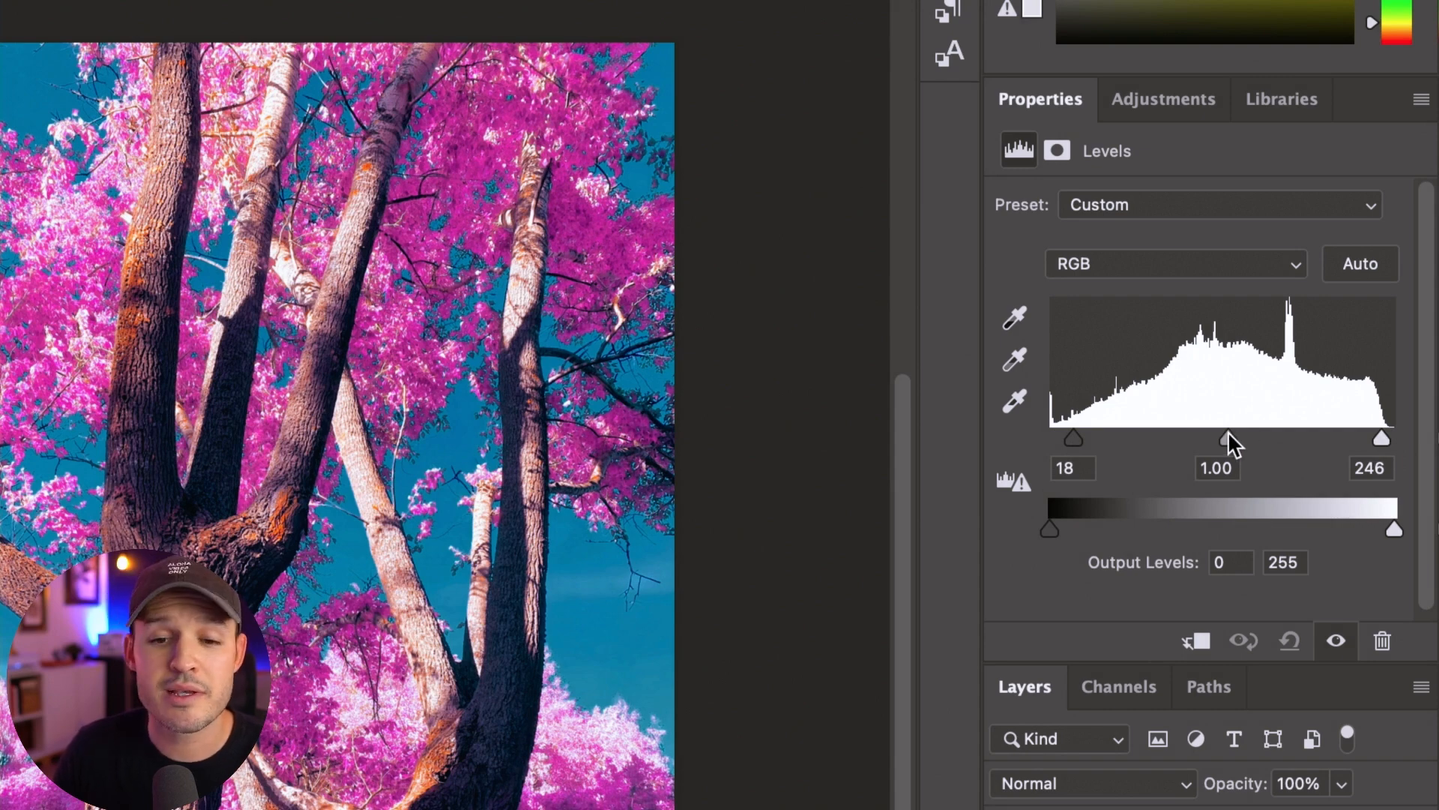
{"action": "left_click_drag", "start_coordinate": [1225, 435], "coordinate": [1221, 435]}
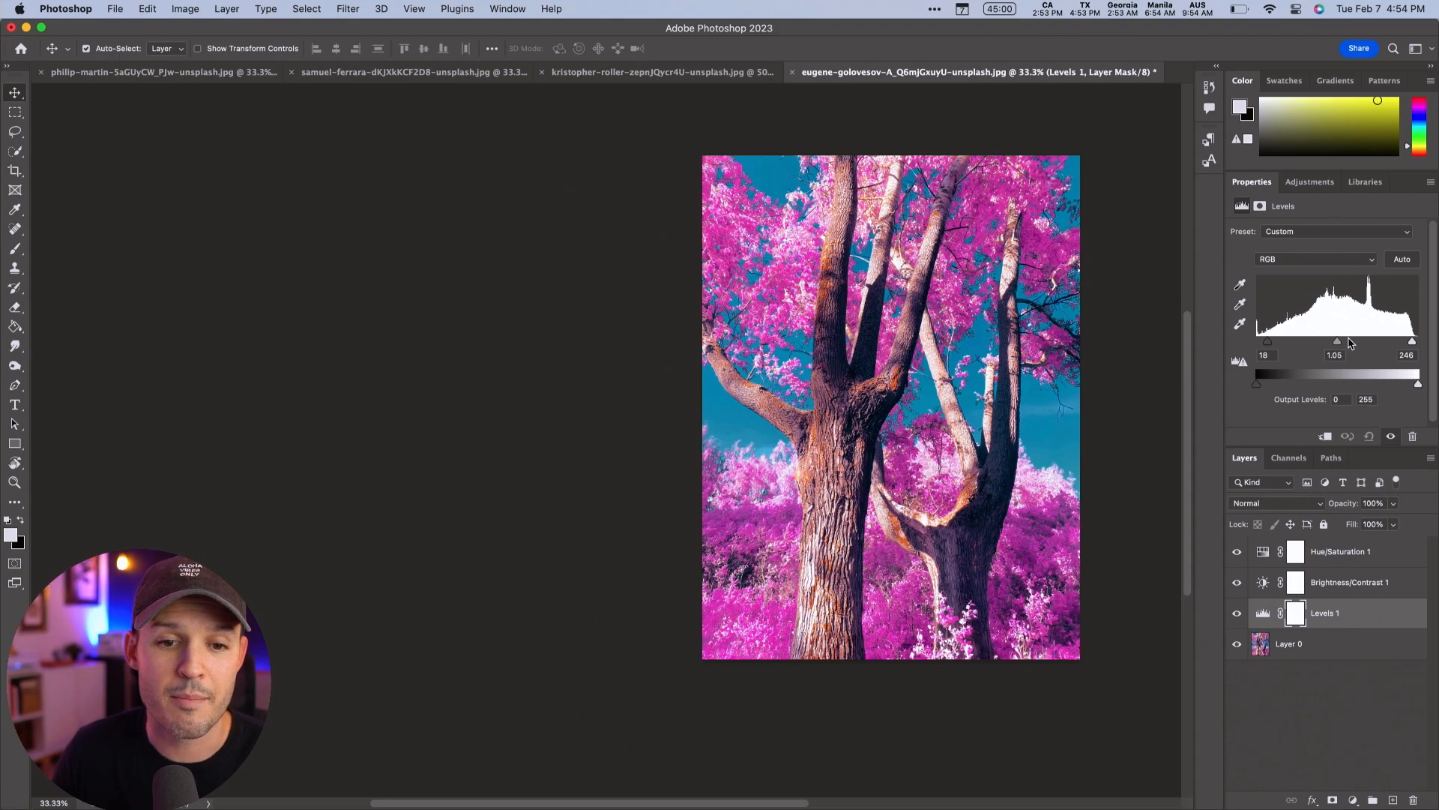
Group the Hue/Saturation, Brightness/Contrast and Levels adjustment layers together.
{"action": "left_click", "coordinate": [1326, 553], "text": "shift"}
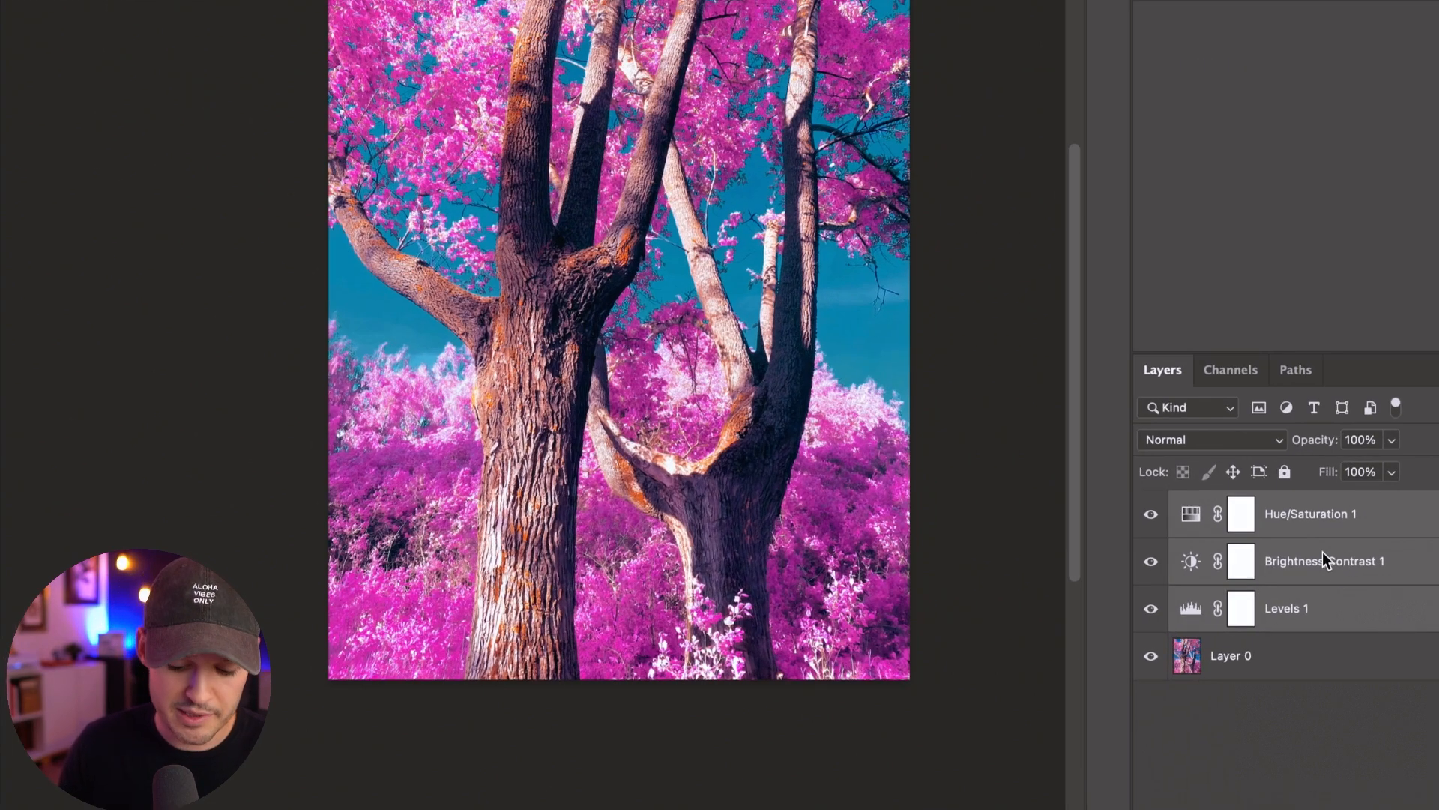
{"action": "key", "text": "super+g"}
{"action": "scroll", "coordinate": [978, 518], "scroll_direction": "up", "scroll_amount": 4}
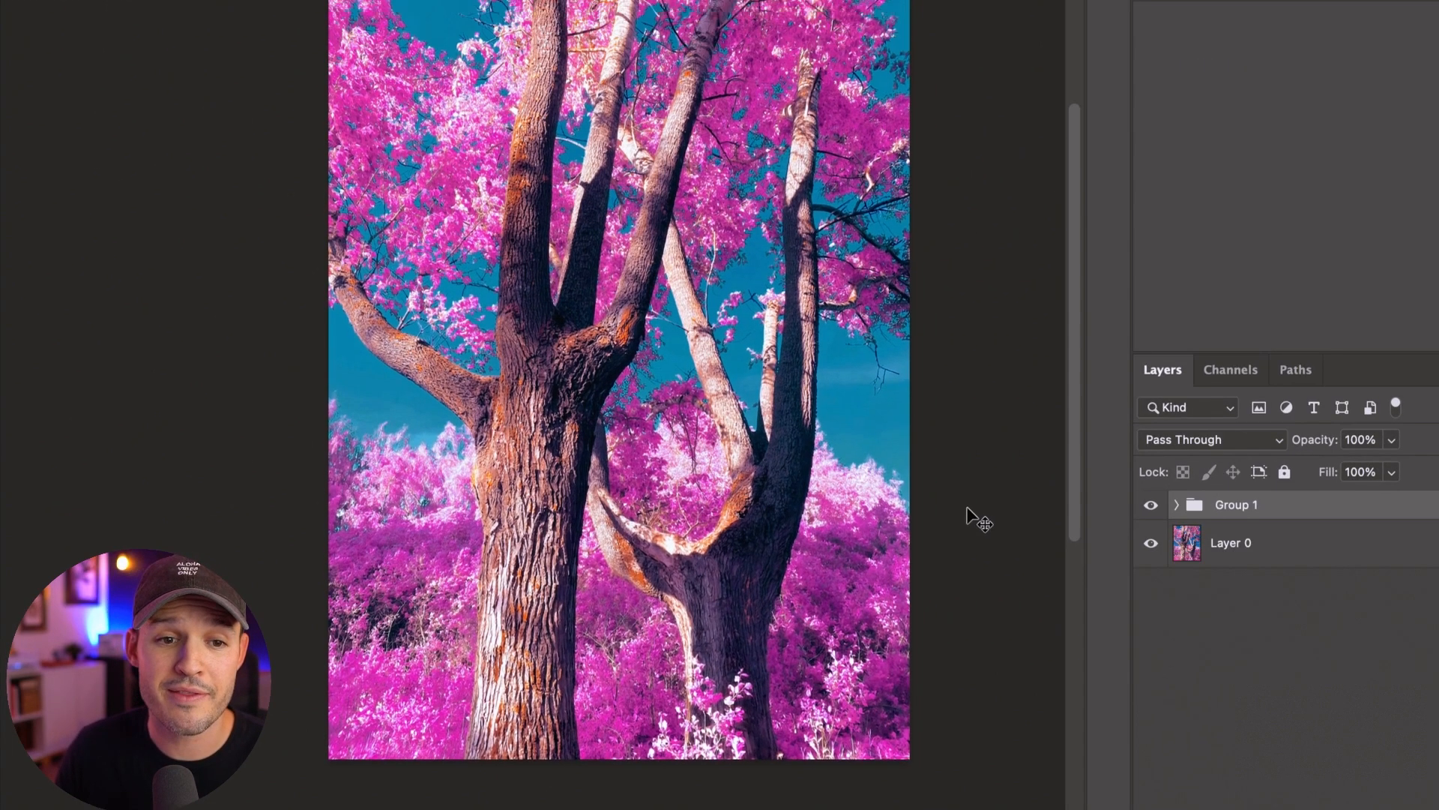
Compare the tree photo with and without the grouped adjustments by toggling the group's visibility.
{"action": "left_click", "coordinate": [1151, 508]}
{"action": "left_click", "coordinate": [1151, 508]}
{"action": "left_click", "coordinate": [1150, 508]}
{"action": "left_click", "coordinate": [1151, 508]}
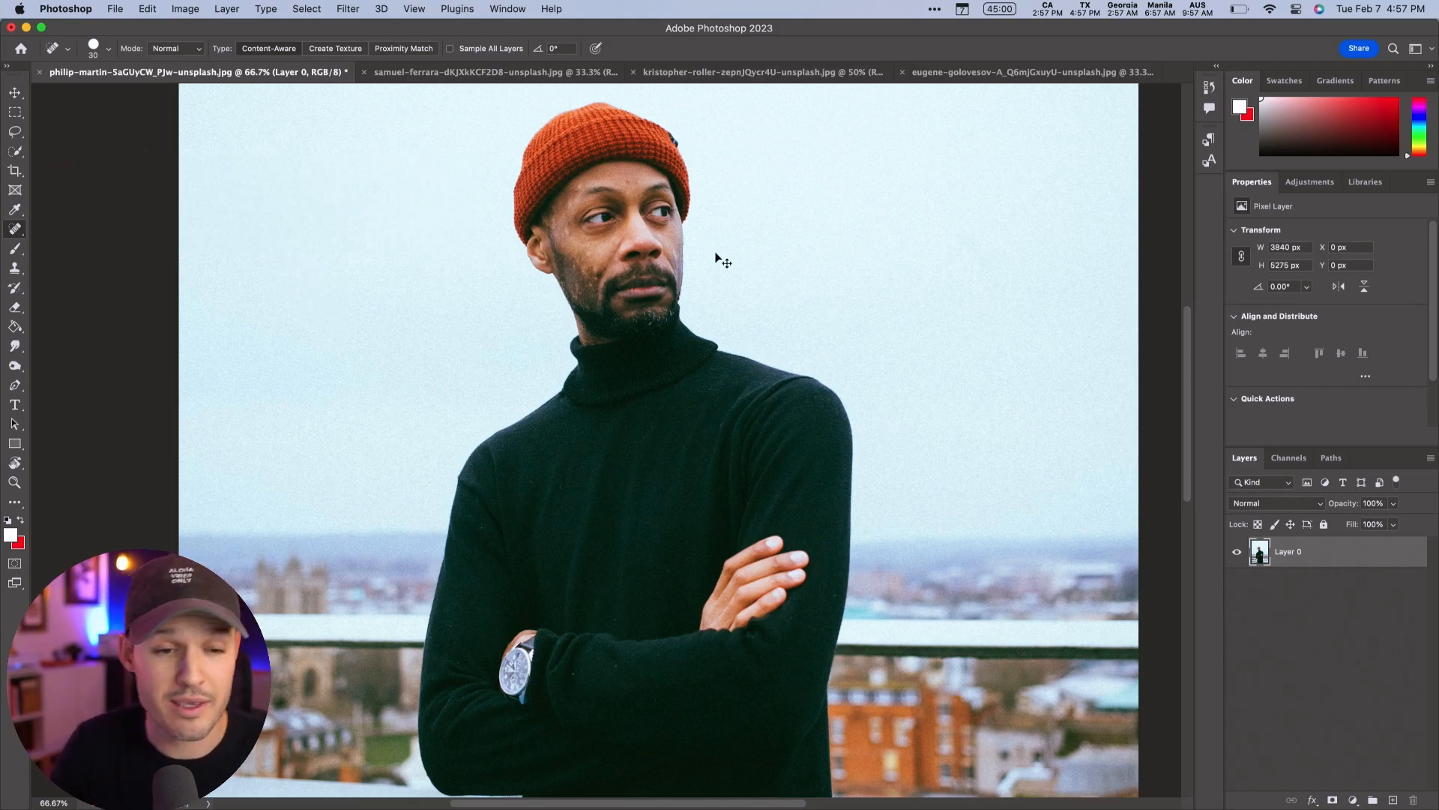
Remove the small blemishes on the man's forehead with the Spot Healing Brush at size 30.
{"action": "key", "text": "super+equal"}
{"action": "key", "text": "super+equal"}
{"action": "key", "text": "super+equal"}
{"action": "left_click_drag", "start_coordinate": [733, 260], "coordinate": [776, 540]}
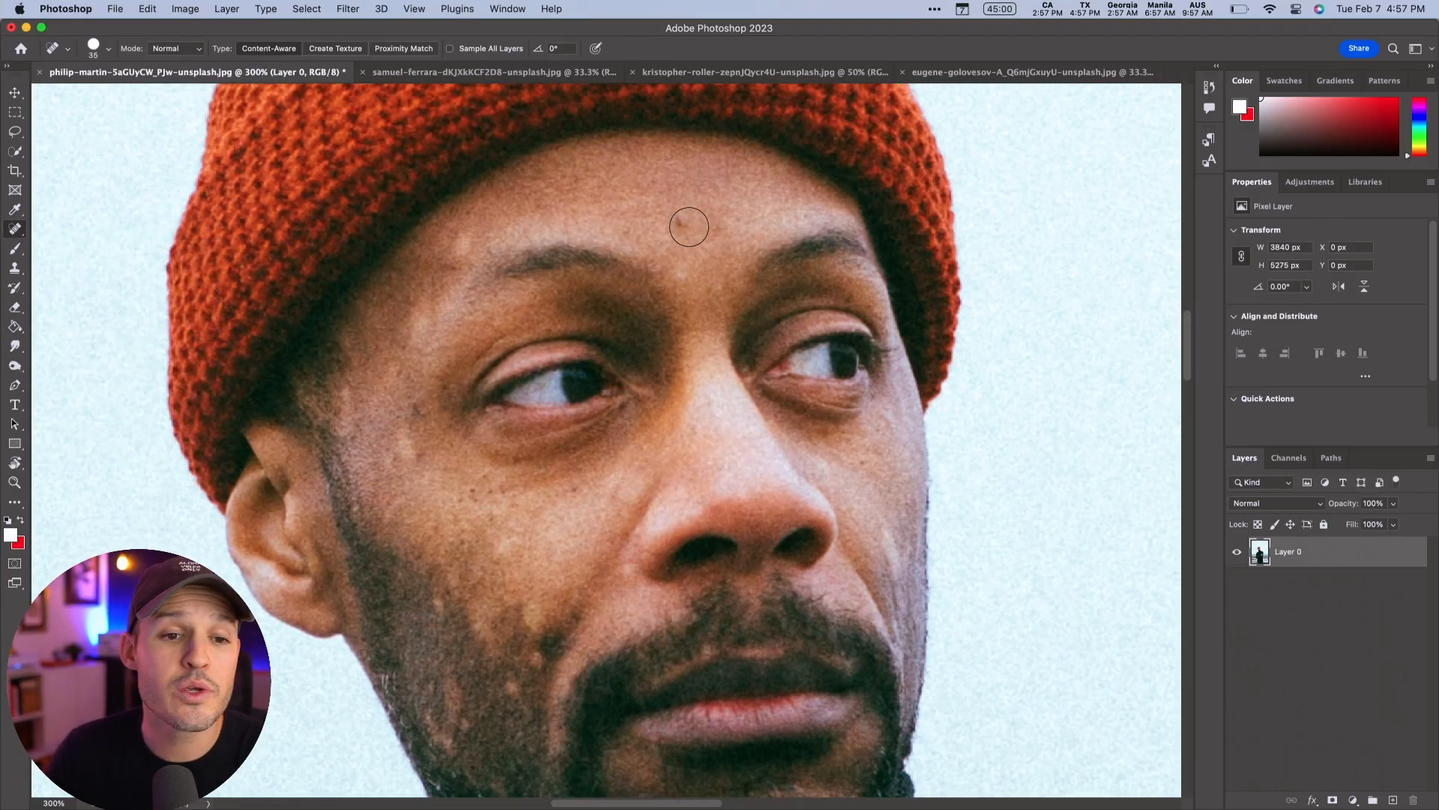
{"action": "key", "text": "bracketright"}
{"action": "key", "text": "bracketright"}
{"action": "key", "text": "bracketleft"}
{"action": "key", "text": "bracketleft"}
{"action": "key", "text": "bracketleft"}
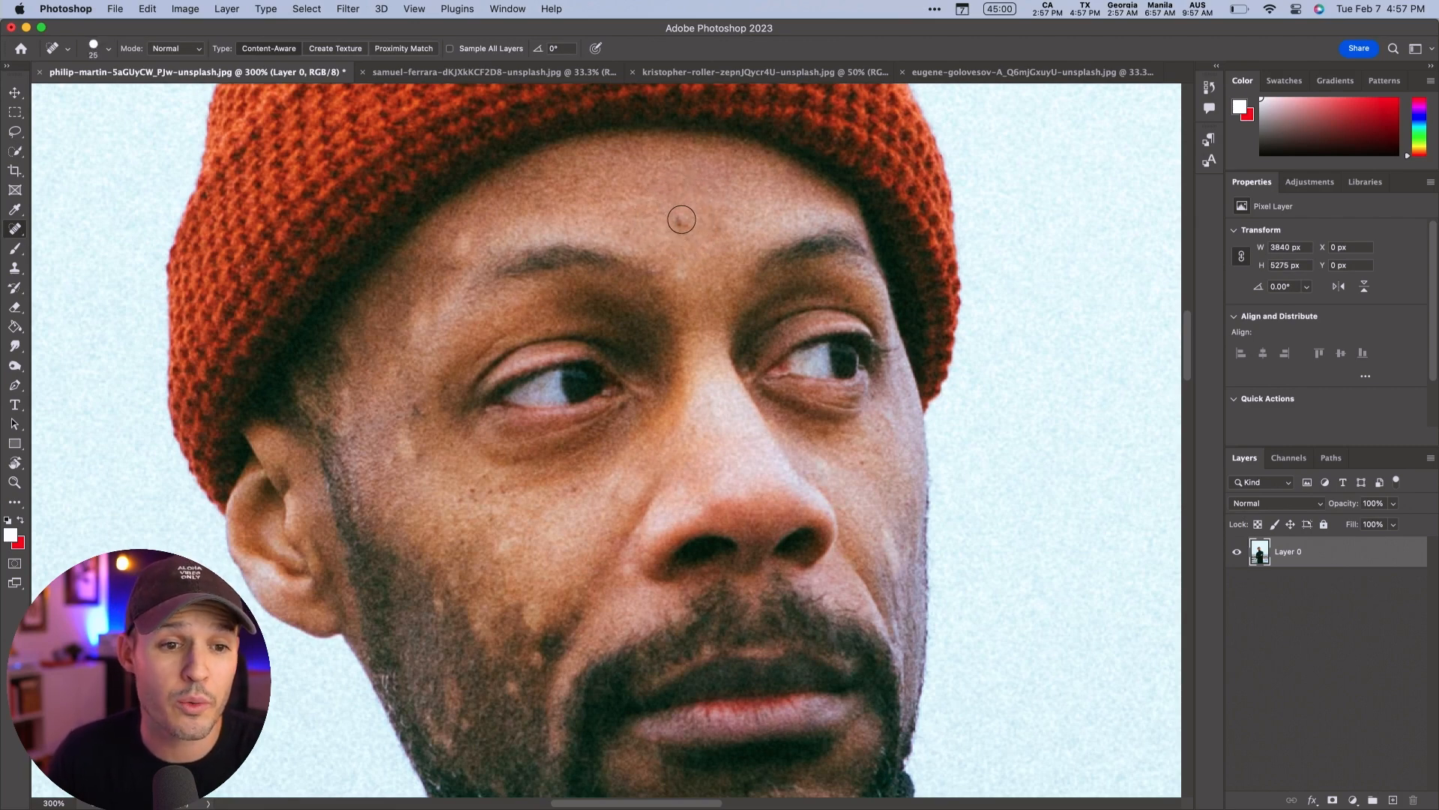
{"action": "key", "text": "bracketright"}
{"action": "left_click", "coordinate": [682, 221]}
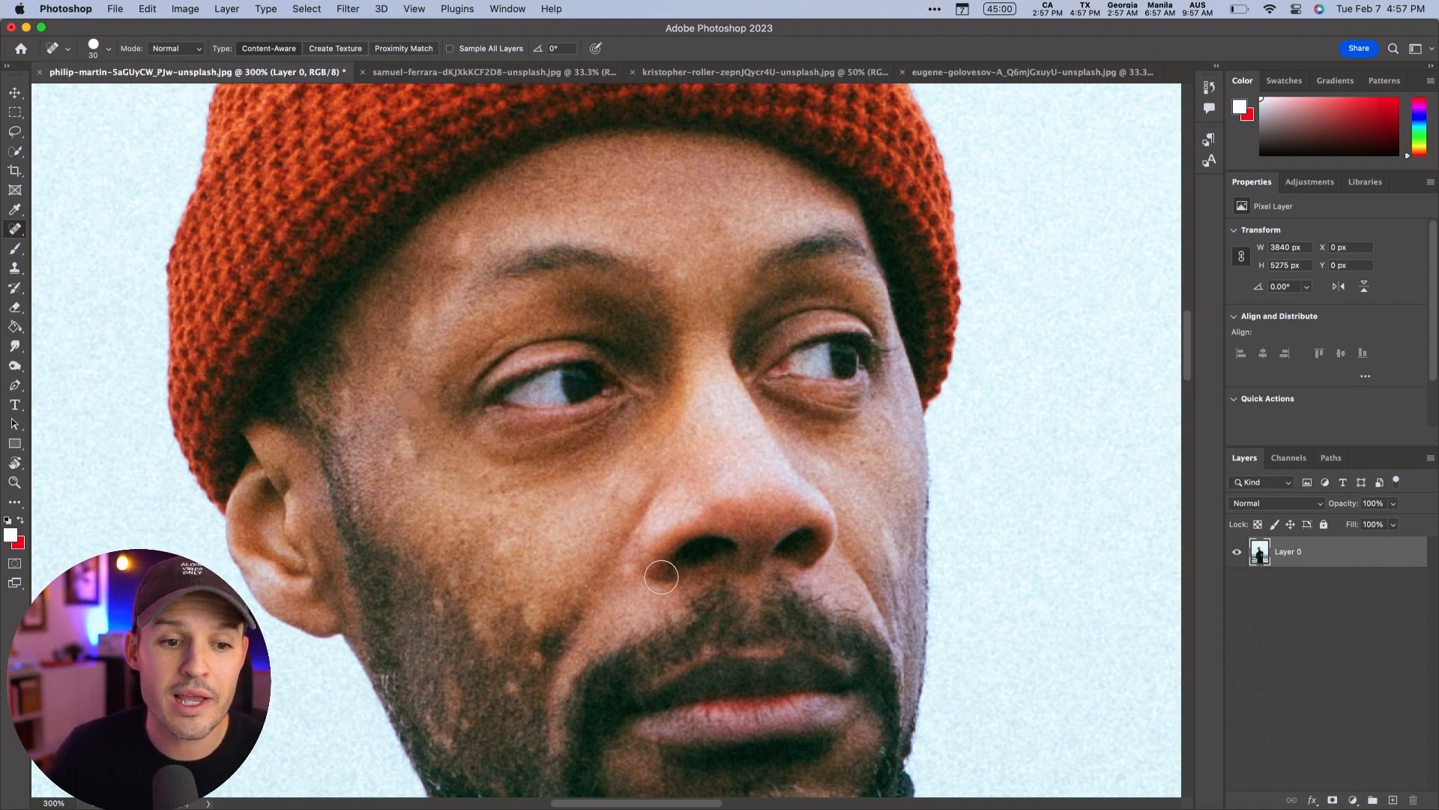
{"action": "left_click", "coordinate": [718, 222]}
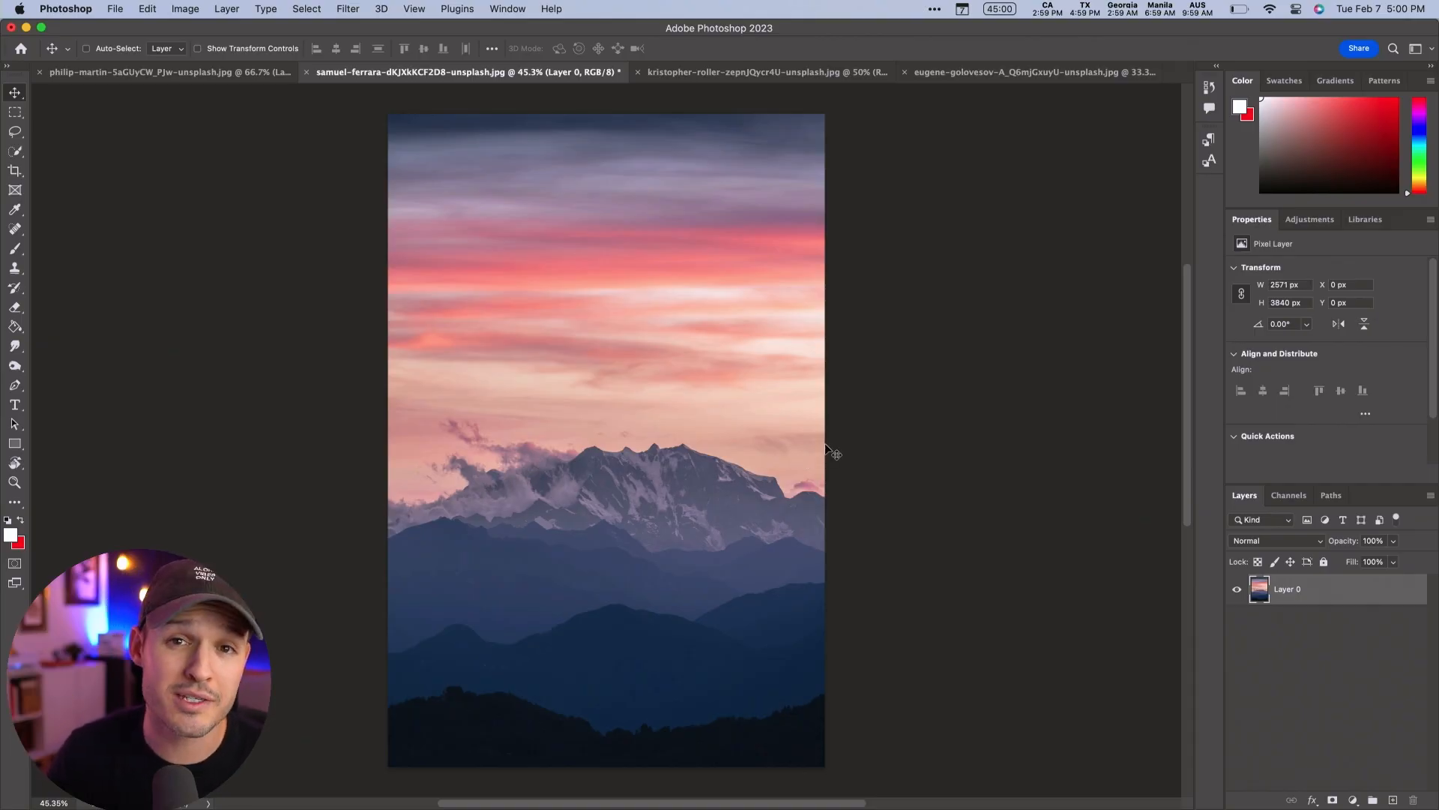
Extend the sunset mountain photo's canvas to the right by setting its width to 5000 pixels with a middle-left anchor.
{"action": "left_click", "coordinate": [185, 8]}
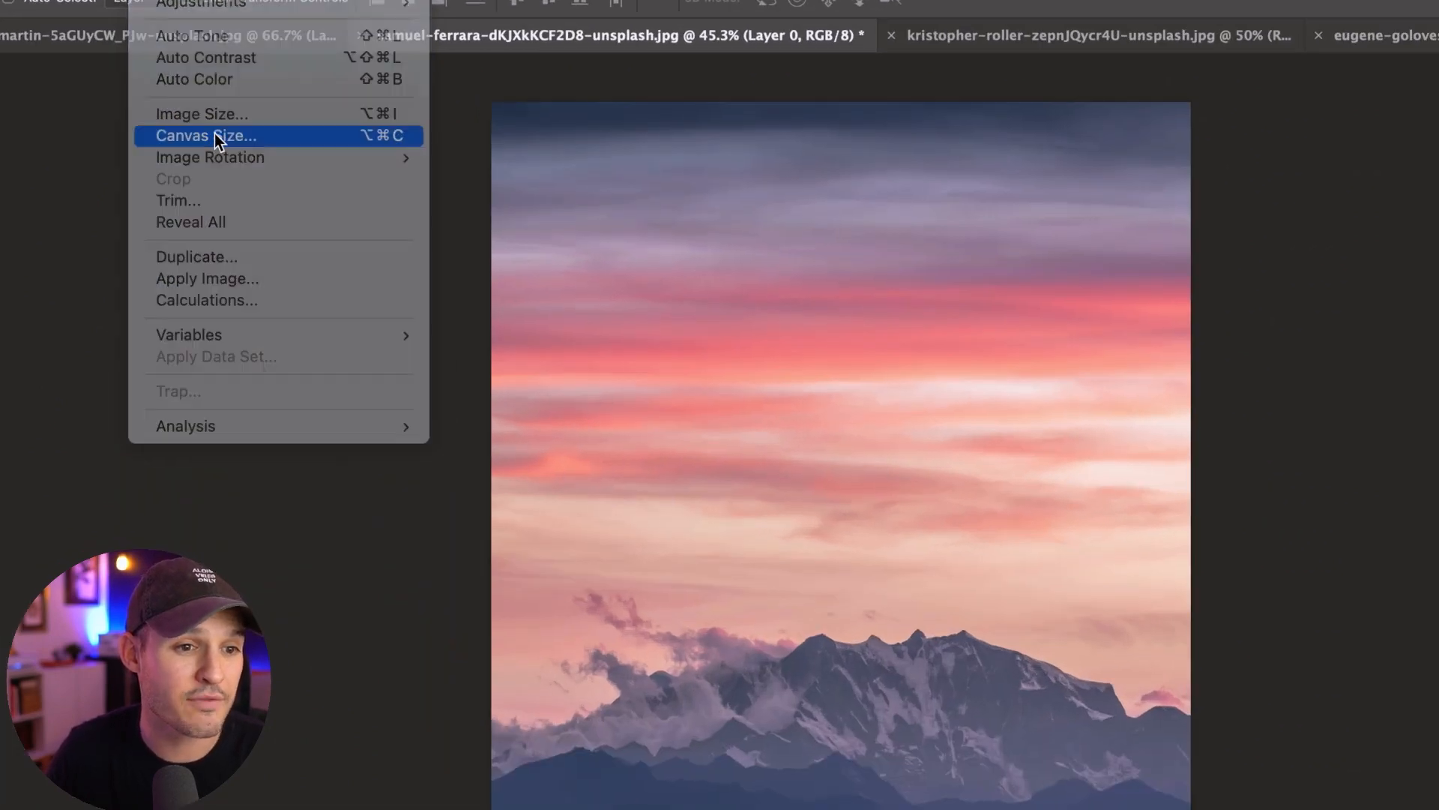
{"action": "left_click", "coordinate": [214, 135]}
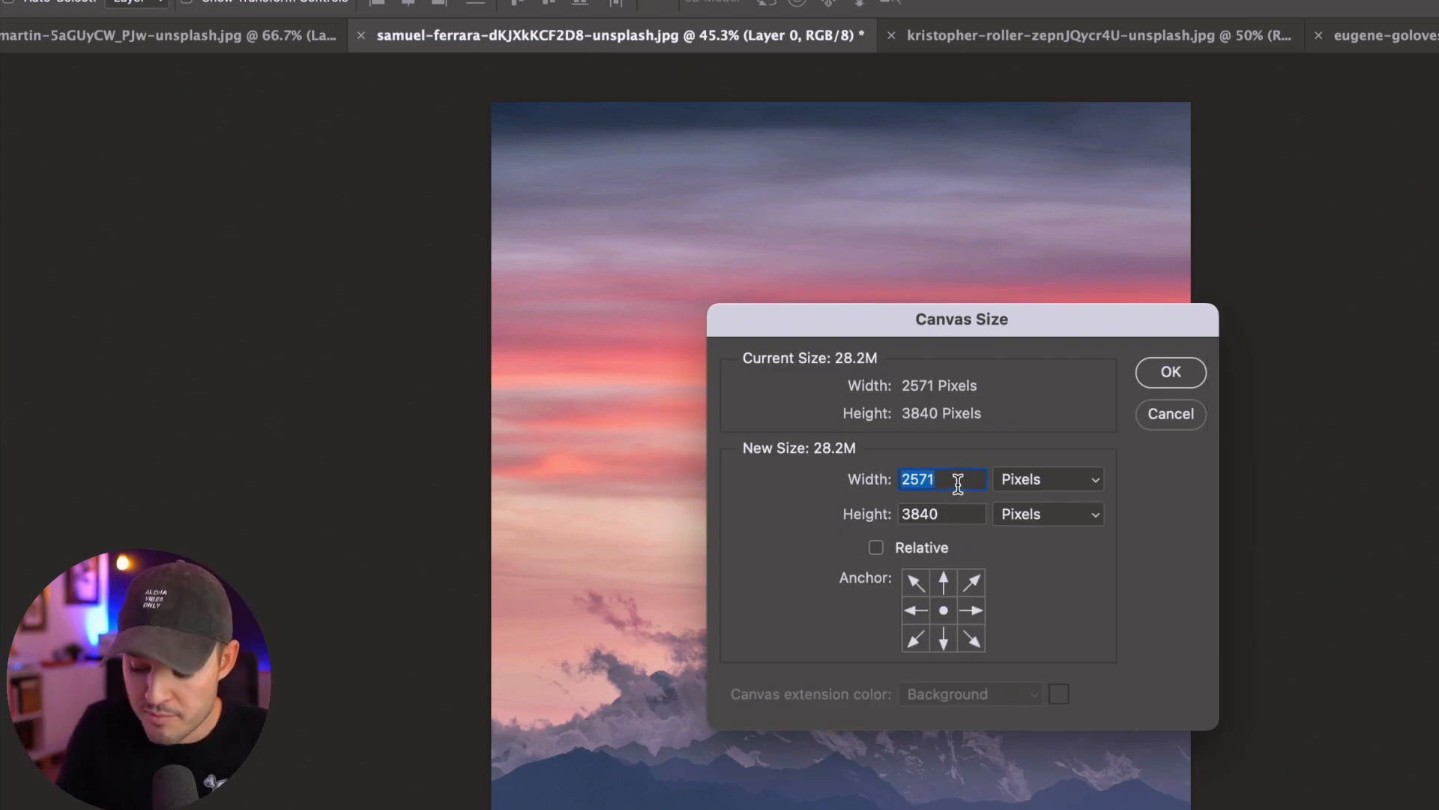
{"action": "type", "text": "5000"}
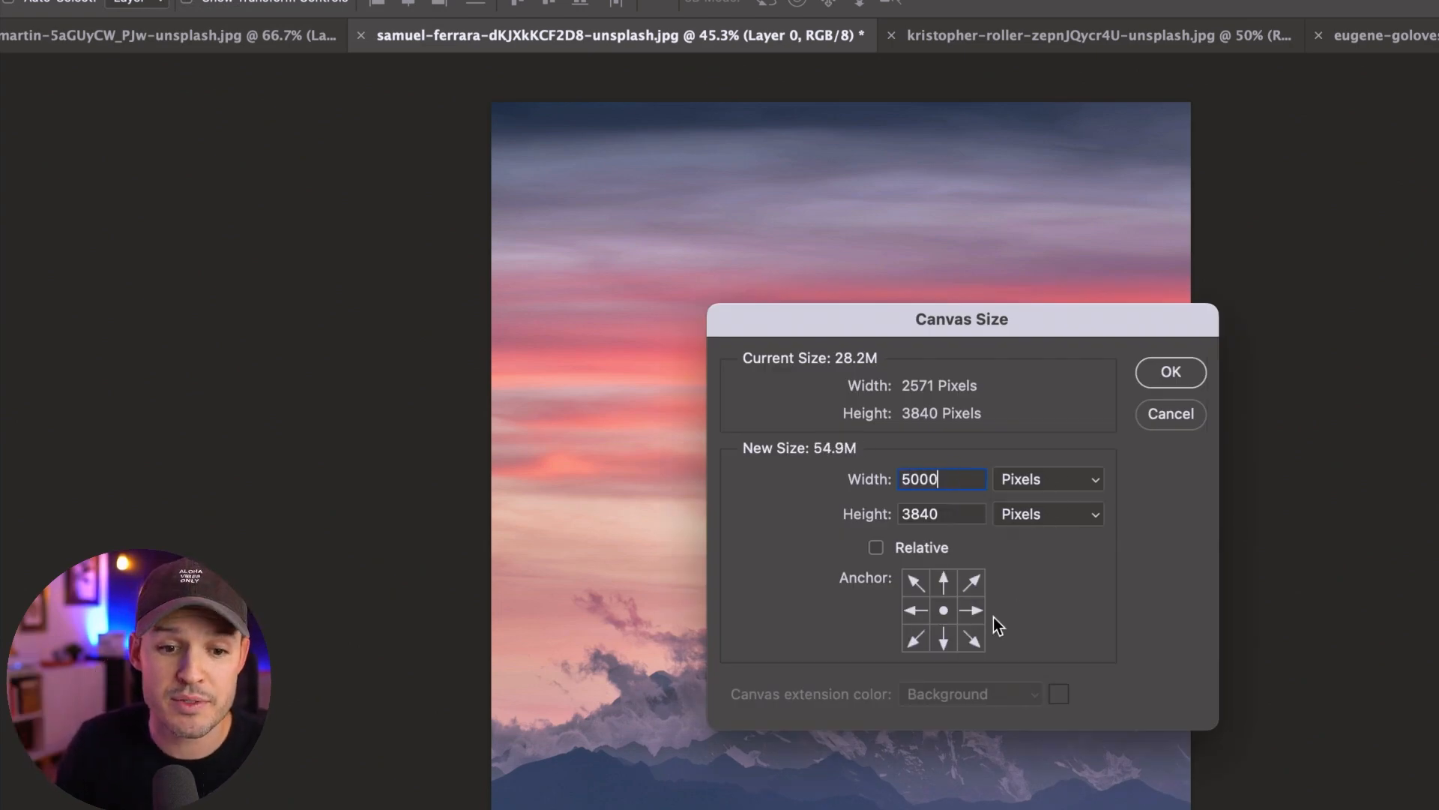
{"action": "left_click", "coordinate": [916, 610]}
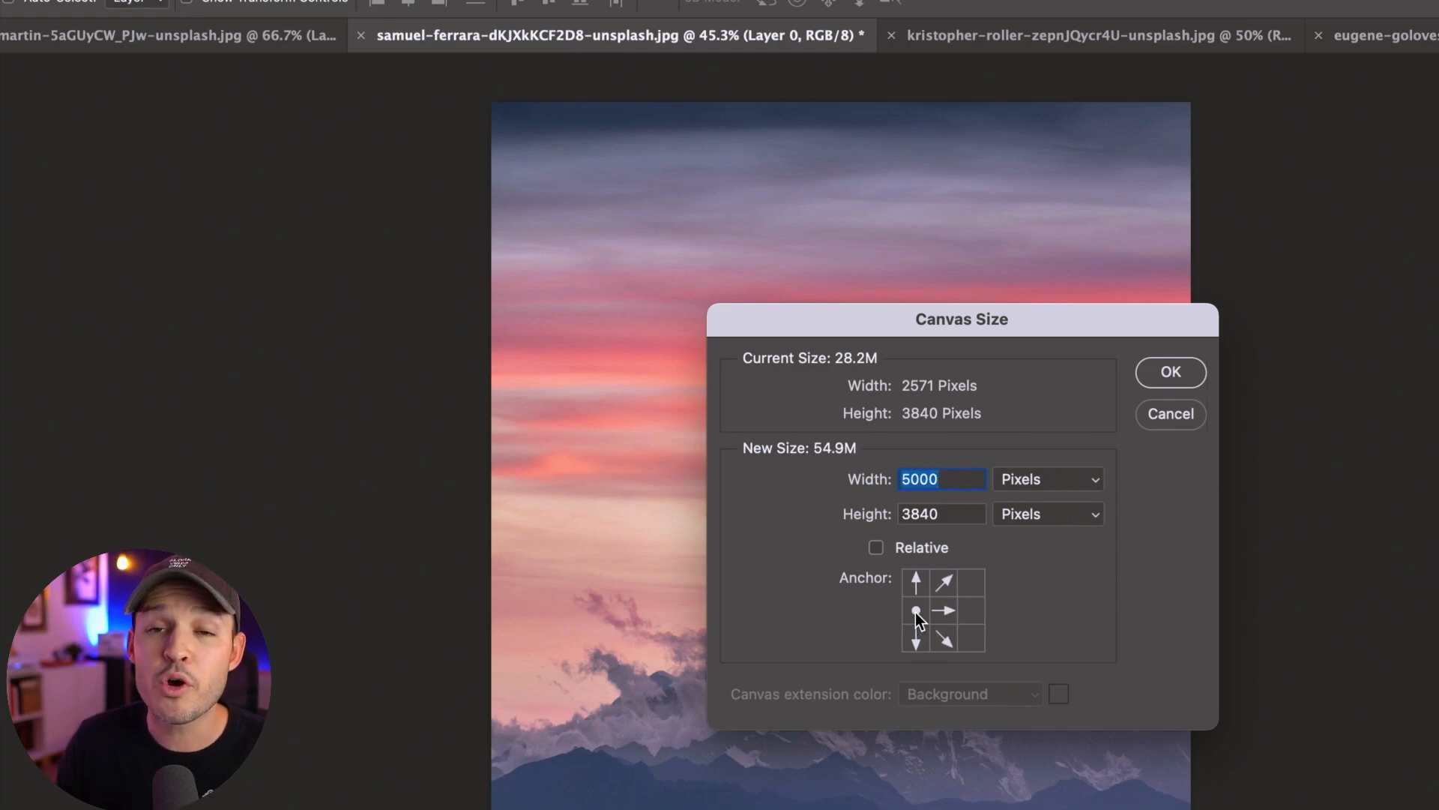
{"action": "left_click", "coordinate": [1198, 374]}
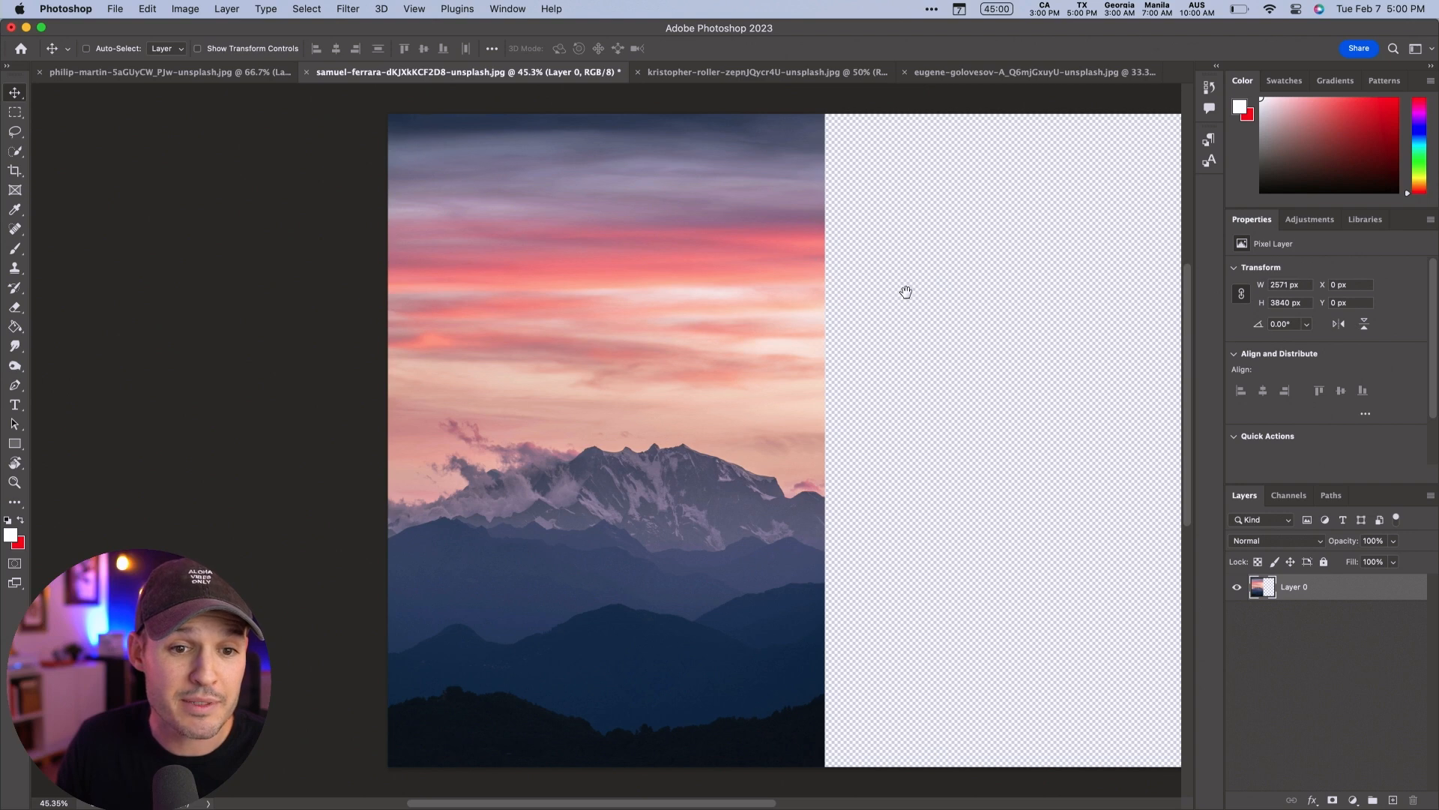
Select the empty right part of the extended canvas and fill it with Content-Aware Fill, using automatic sampling and output to a new layer.
{"action": "left_click_drag", "start_coordinate": [923, 290], "coordinate": [775, 289]}
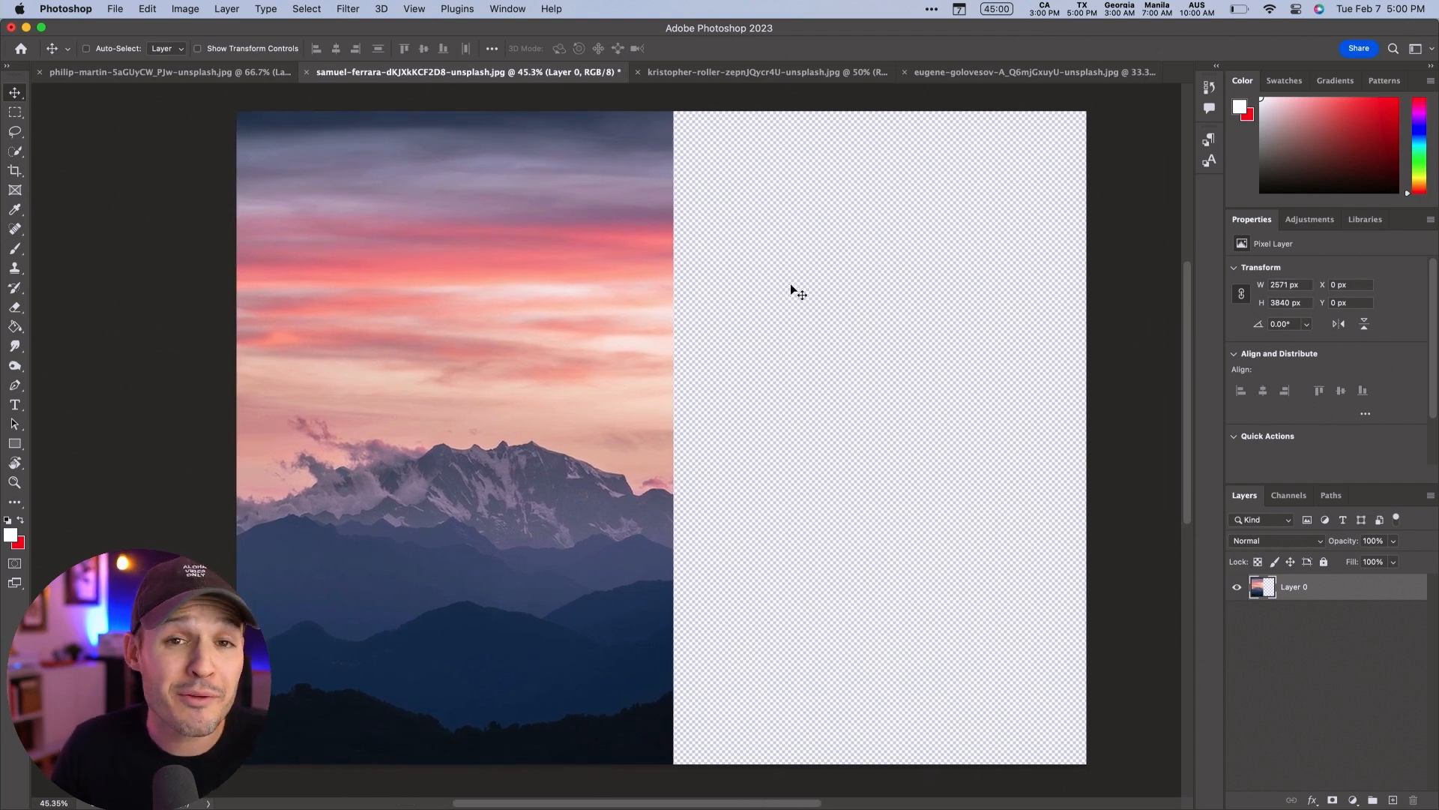
{"action": "key", "text": "m"}
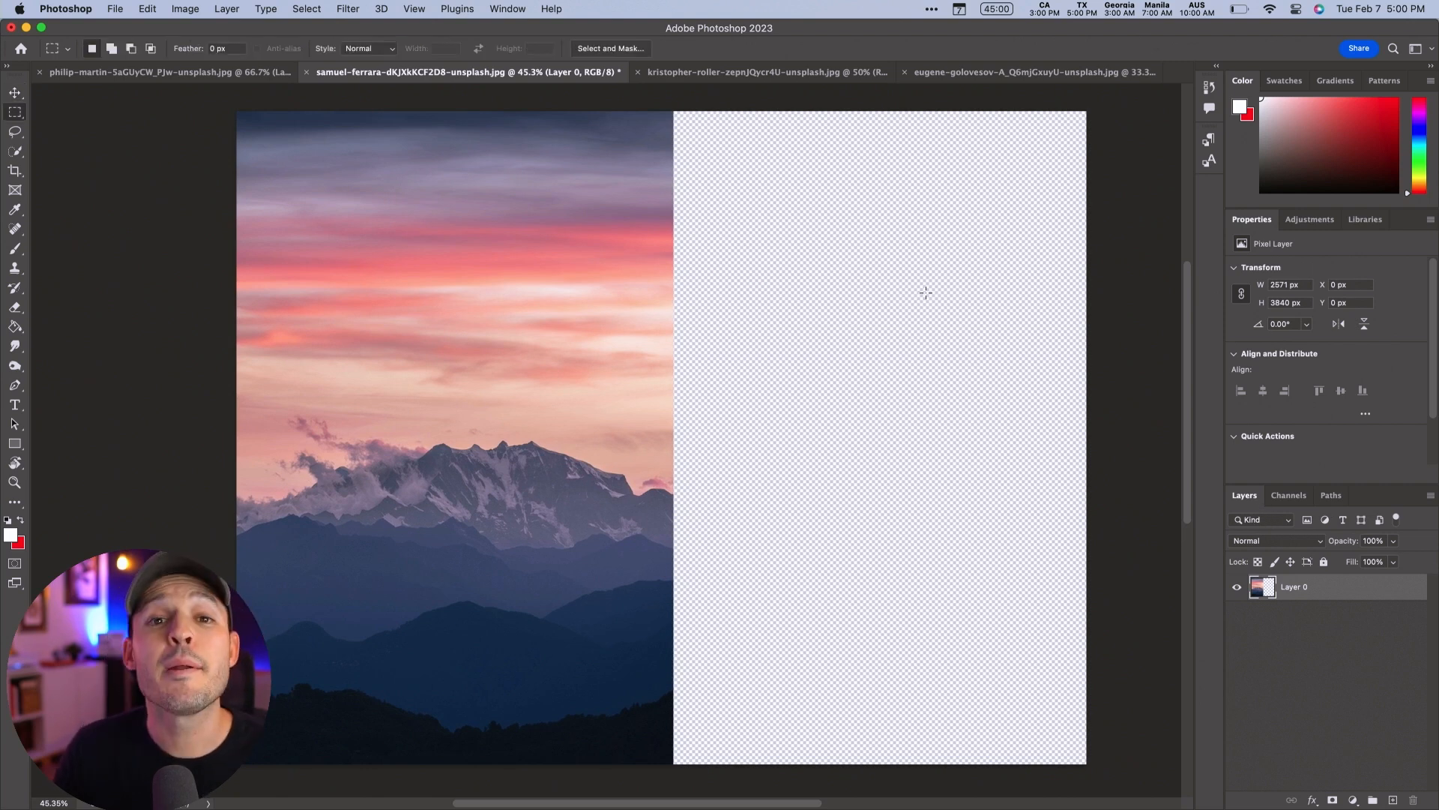
{"action": "left_click_drag", "start_coordinate": [1101, 115], "coordinate": [673, 779]}
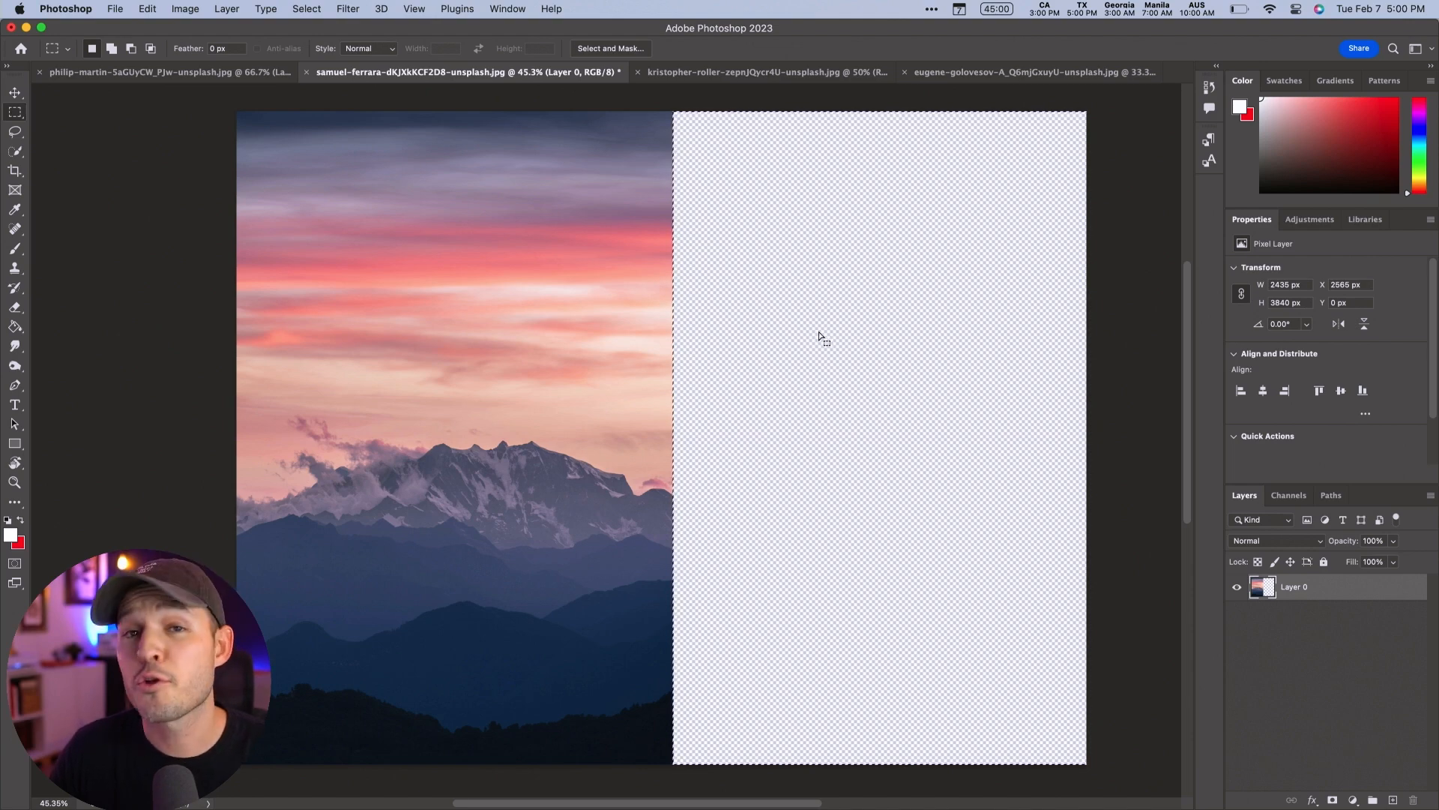
{"action": "left_click", "coordinate": [149, 8]}
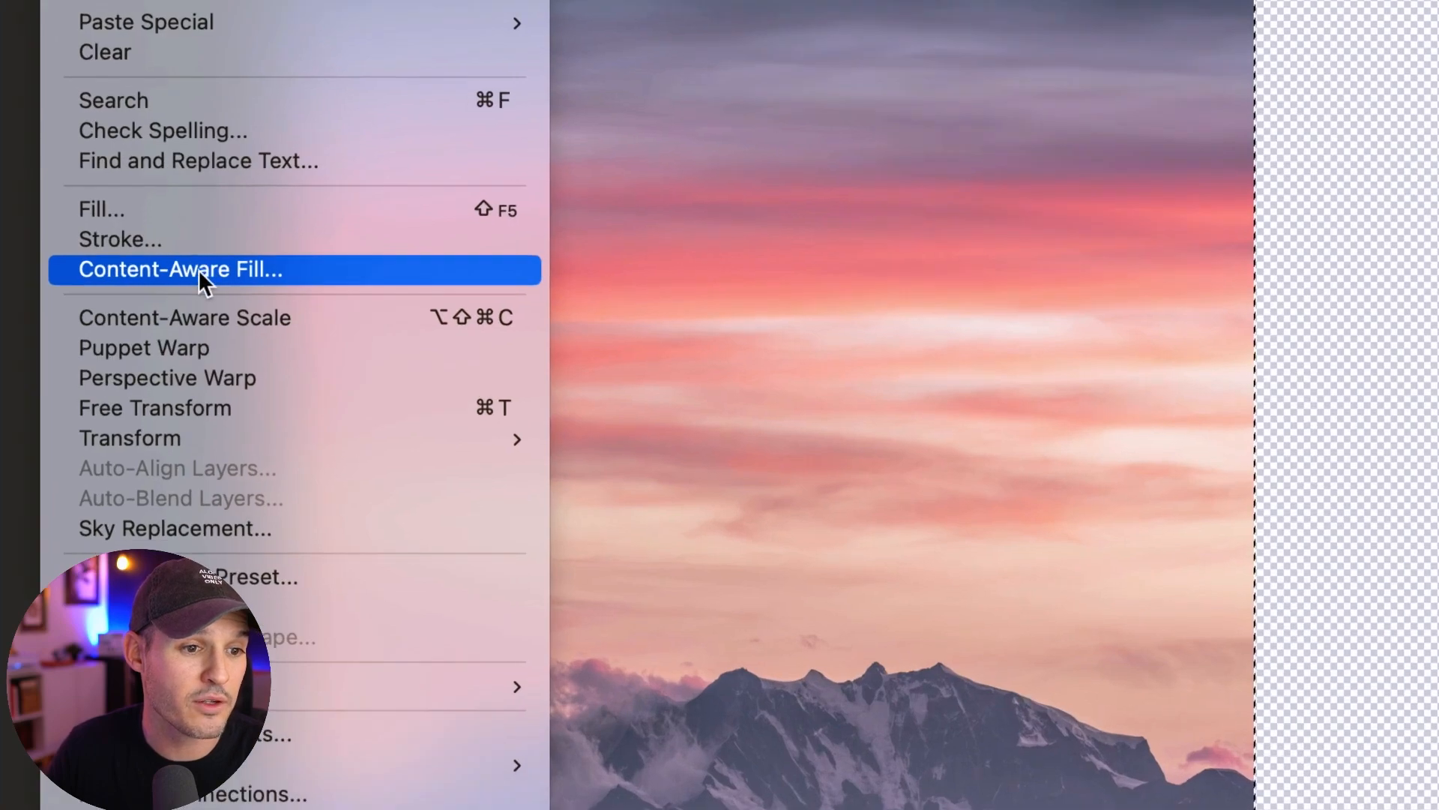
{"action": "left_click", "coordinate": [198, 268]}
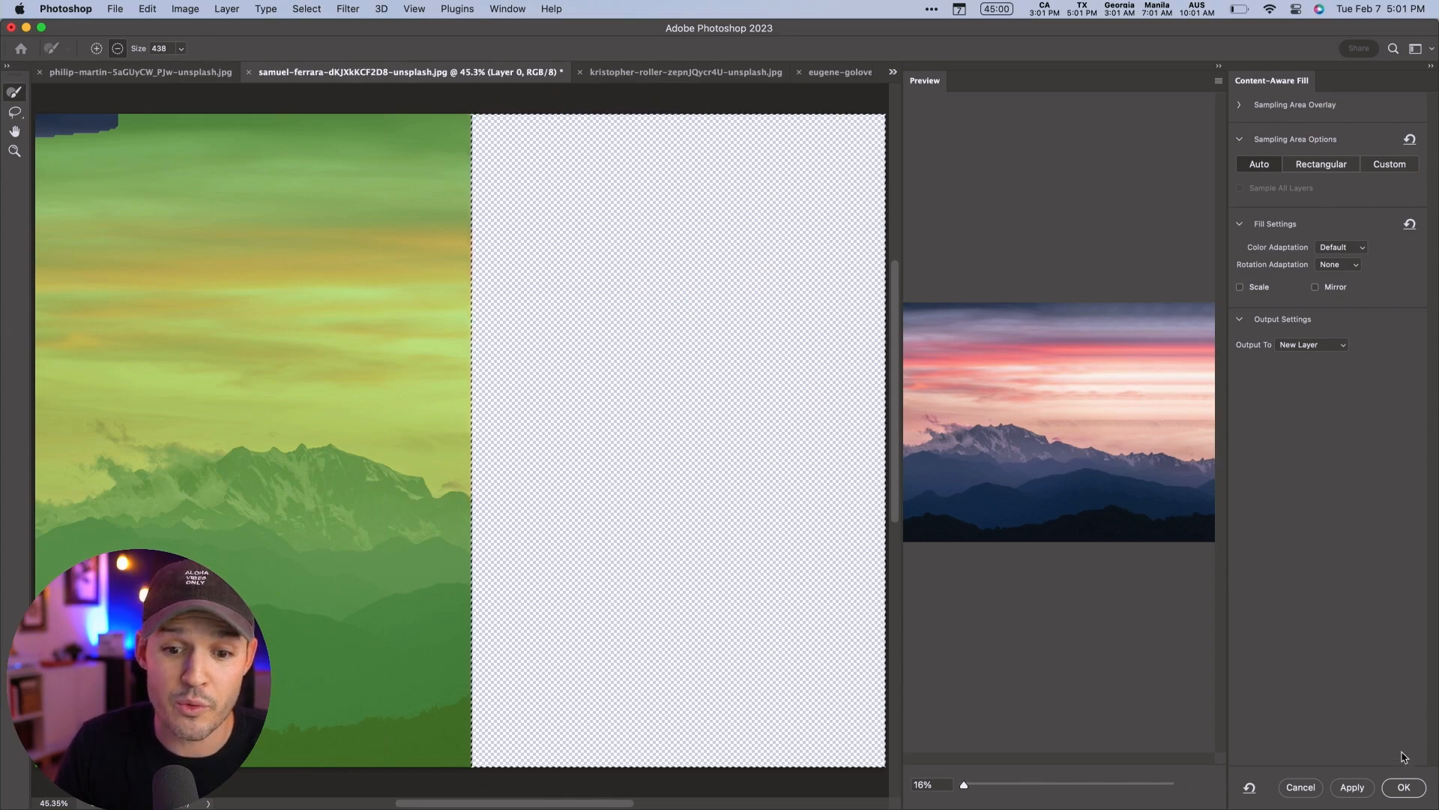
{"action": "left_click", "coordinate": [1403, 787]}
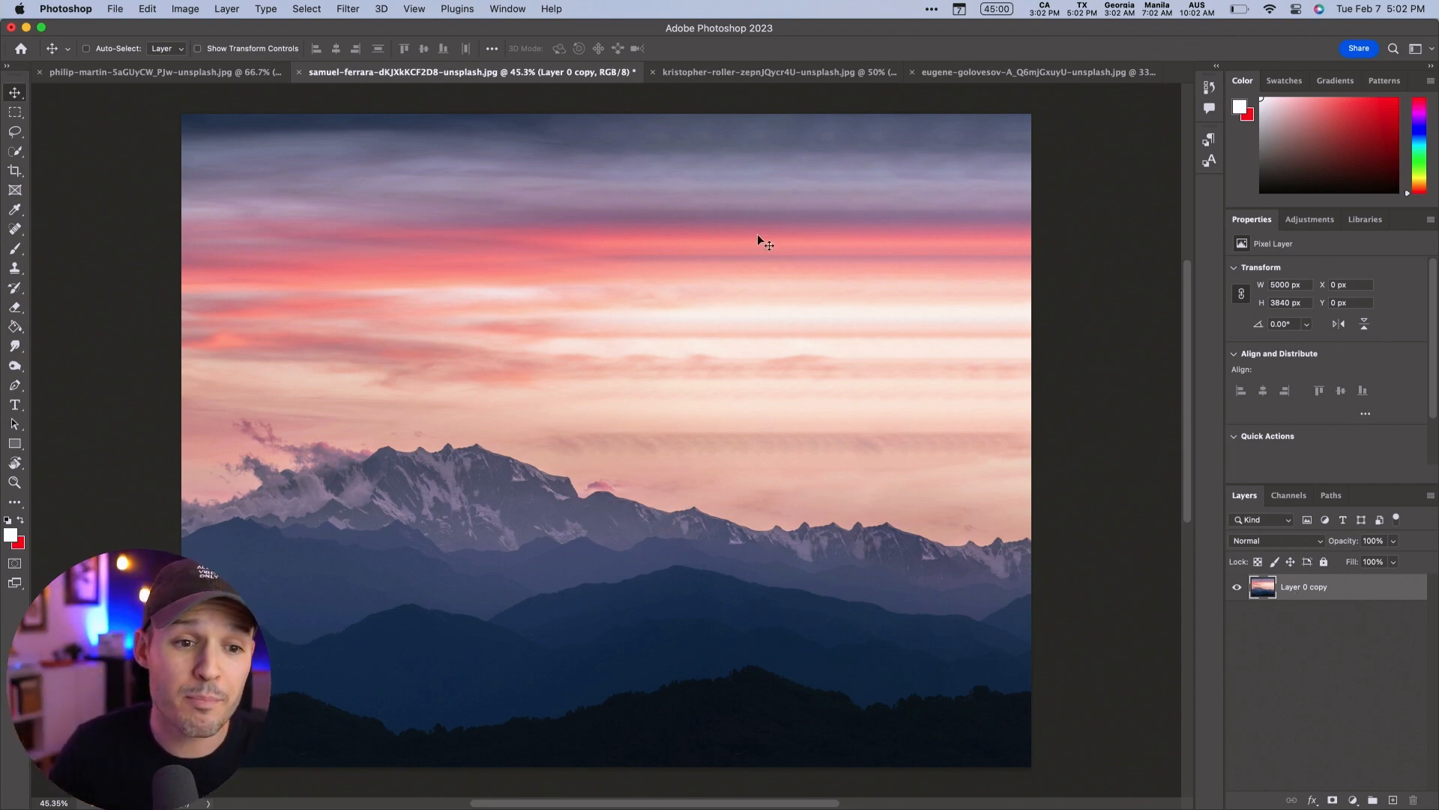
Select and copy the night sky above the horizon in the Milky Way photo.
{"action": "key", "text": "ctrl+Tab"}
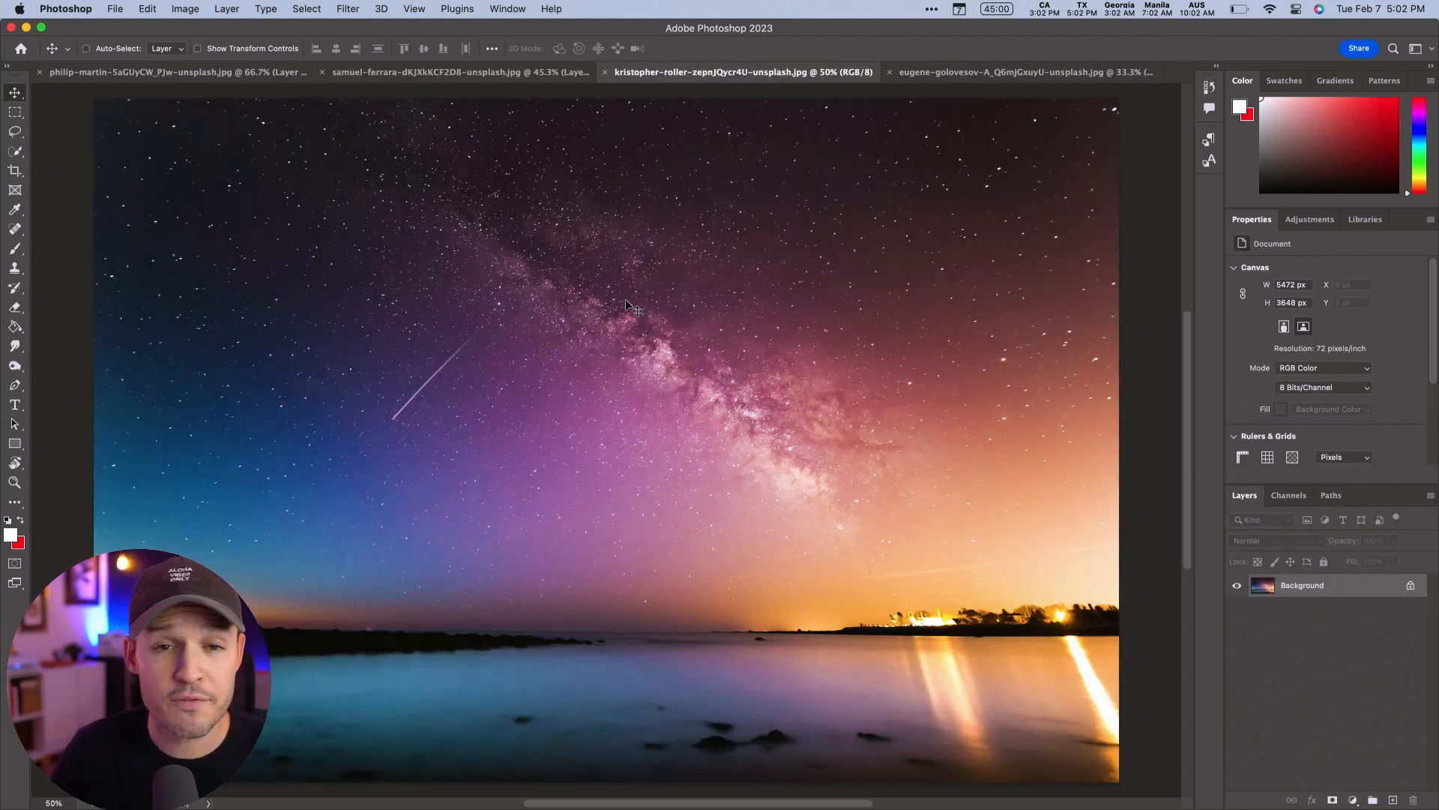
{"action": "key", "text": "m"}
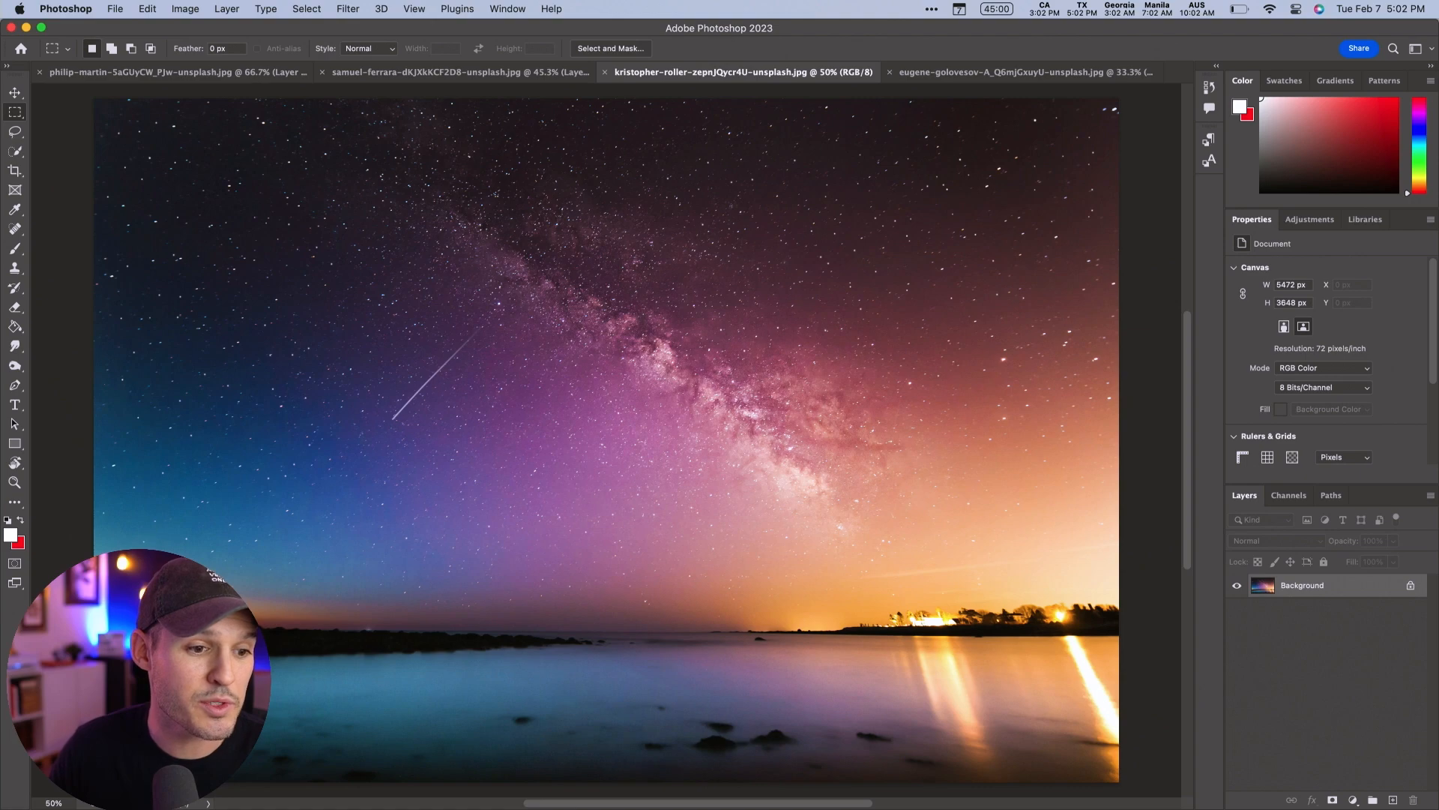
{"action": "left_click_drag", "start_coordinate": [73, 604], "coordinate": [780, 490]}
{"action": "left_click_drag", "start_coordinate": [791, 587], "coordinate": [1190, 184]}
{"action": "left_click", "coordinate": [551, 73]}
{"action": "left_click", "coordinate": [754, 73]}
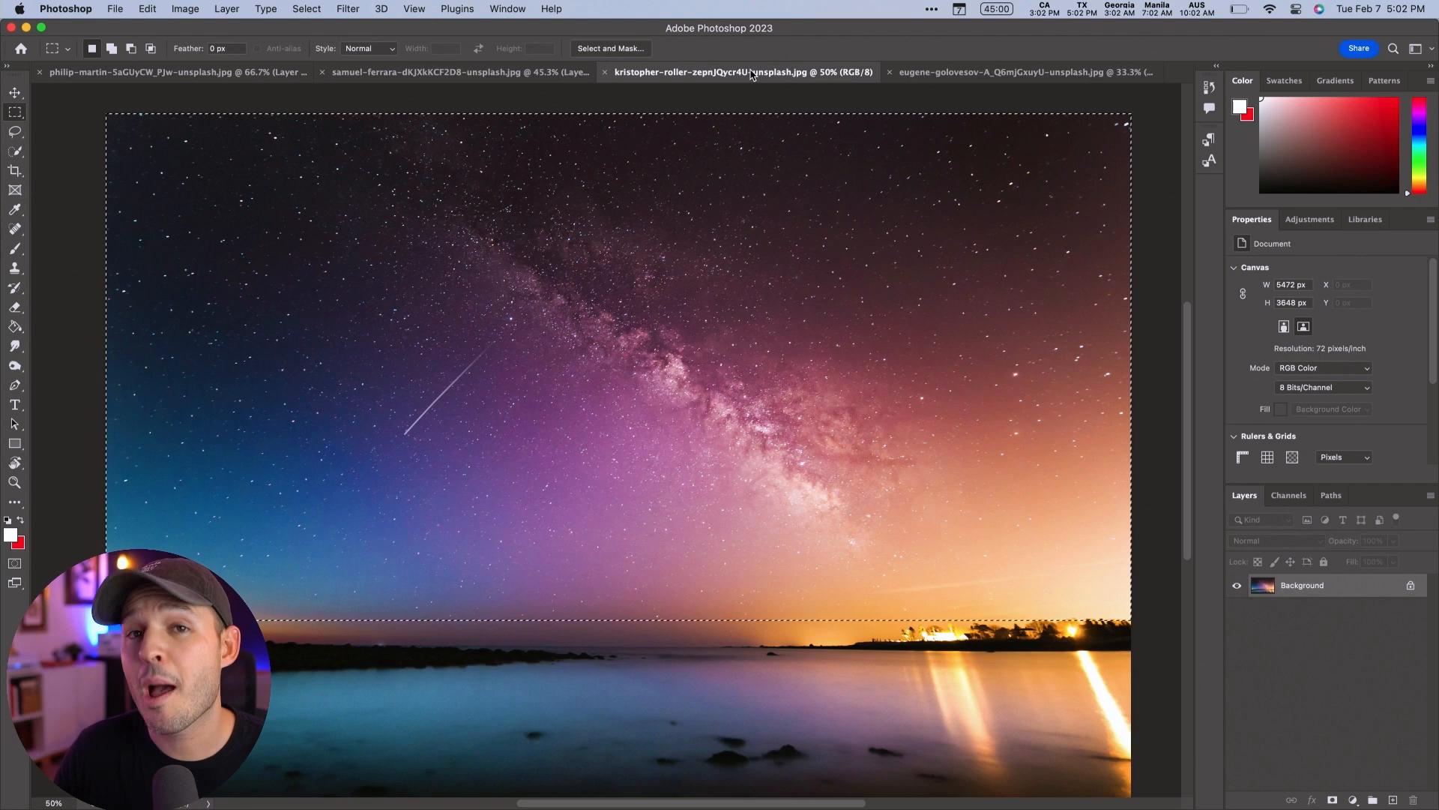
Paste the copied night sky into the sunset mountain photo and move it up over the sky.
{"action": "left_click", "coordinate": [528, 74]}
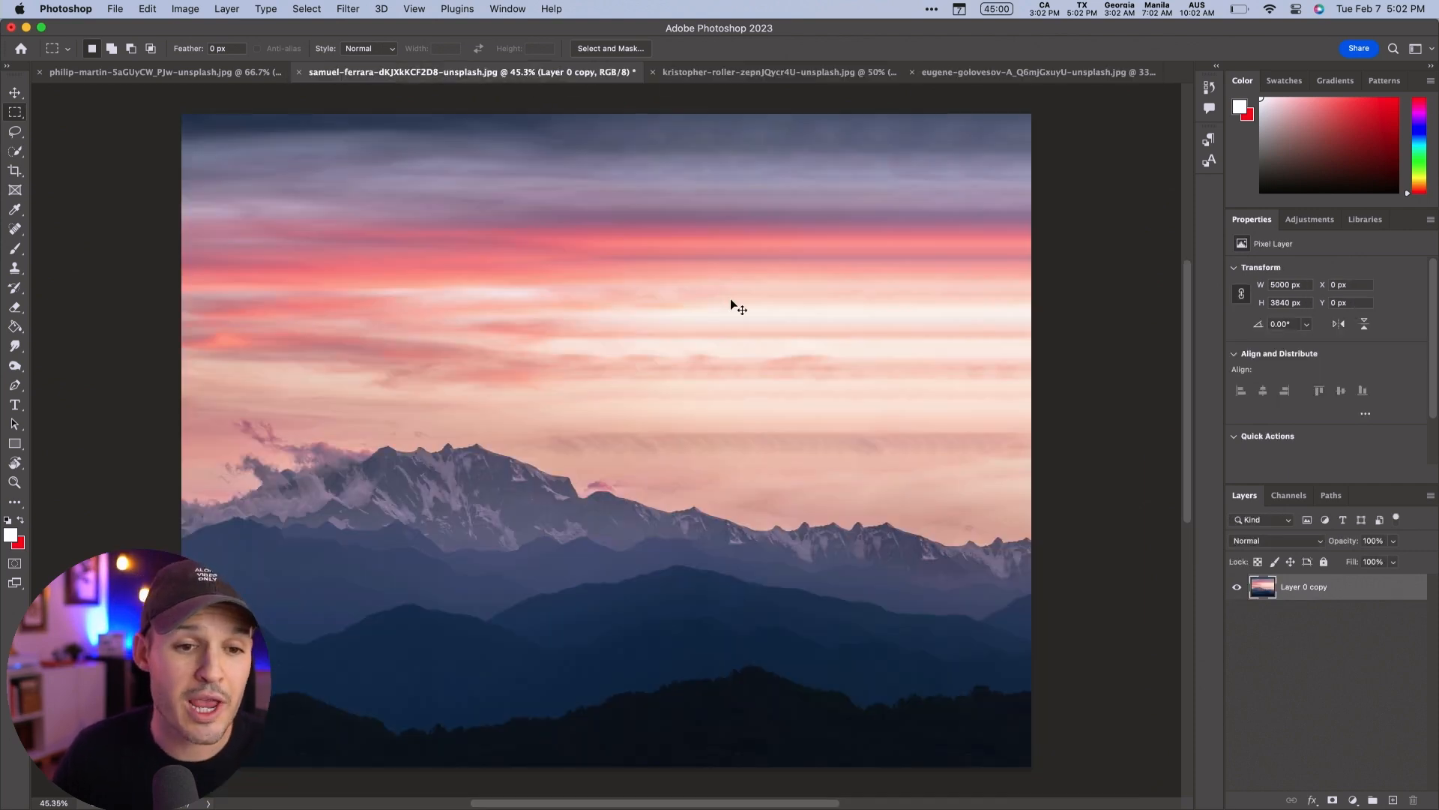
{"action": "key", "text": "super+v"}
{"action": "key", "text": "v"}
{"action": "left_click_drag", "start_coordinate": [730, 452], "coordinate": [740, 356]}
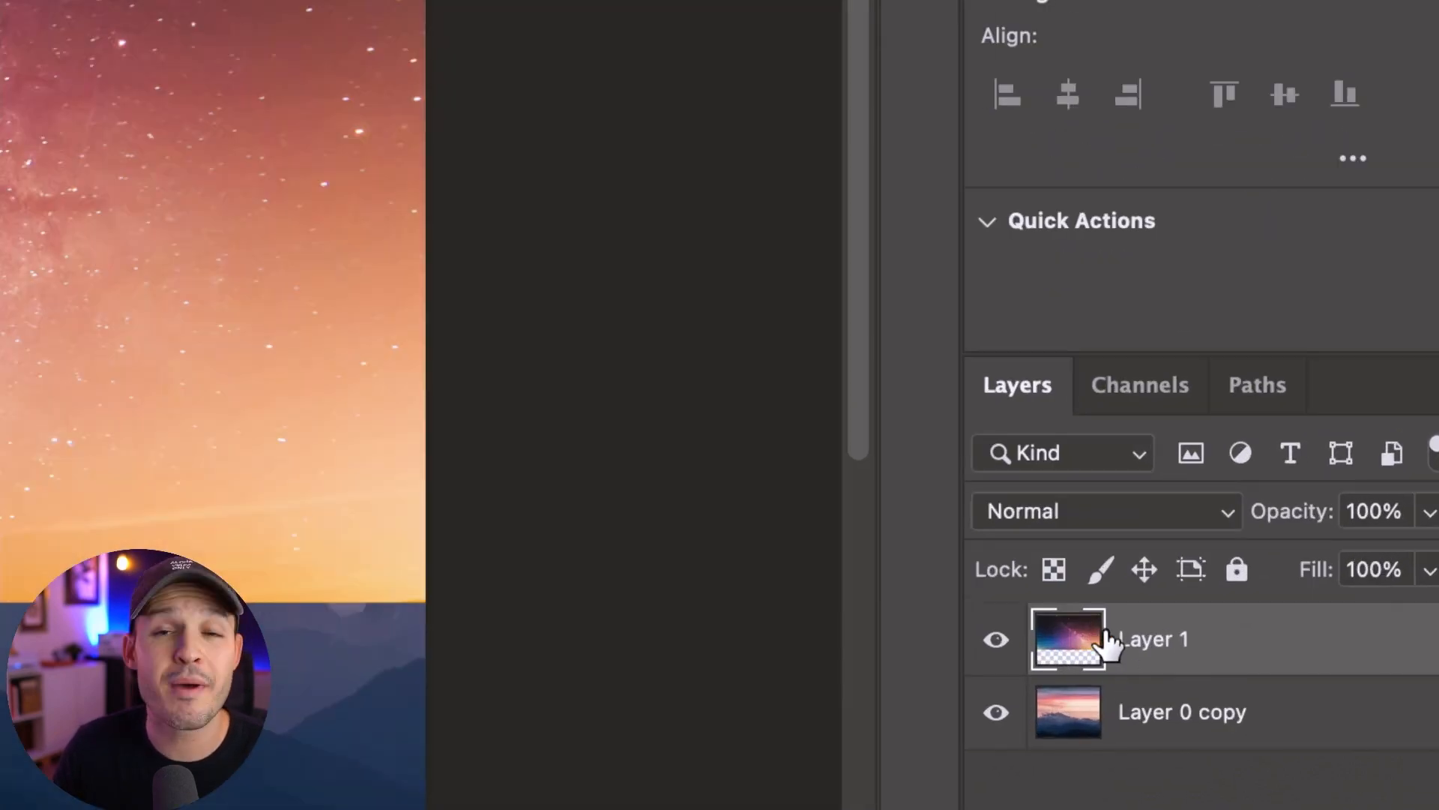
Set the night sky layer's blend mode to Darker Color and hide the layer.
{"action": "left_click", "coordinate": [1073, 513]}
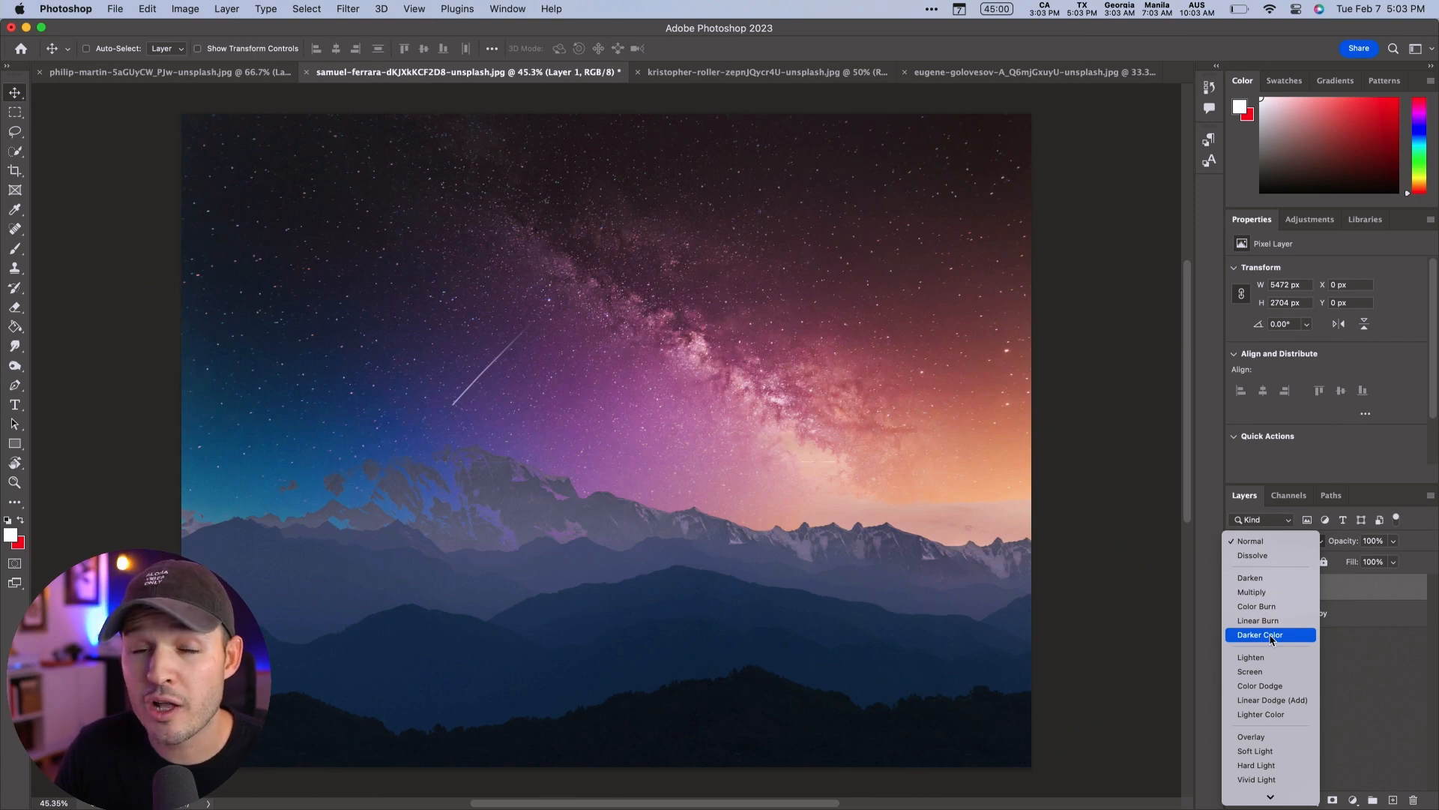
{"action": "left_click", "coordinate": [1271, 636]}
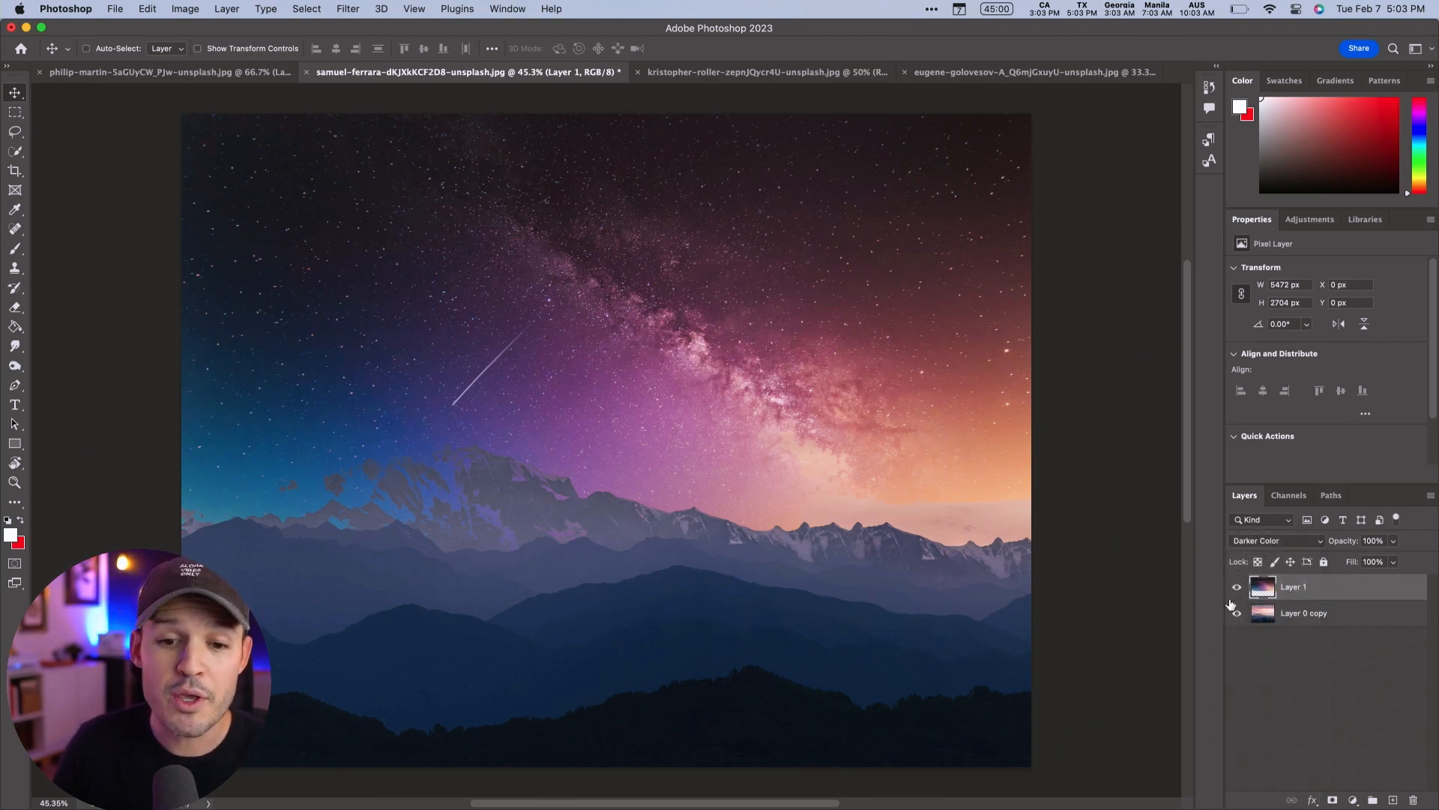
{"action": "left_click", "coordinate": [1241, 591]}
{"action": "left_click", "coordinate": [1240, 592]}
{"action": "left_click", "coordinate": [1241, 591]}
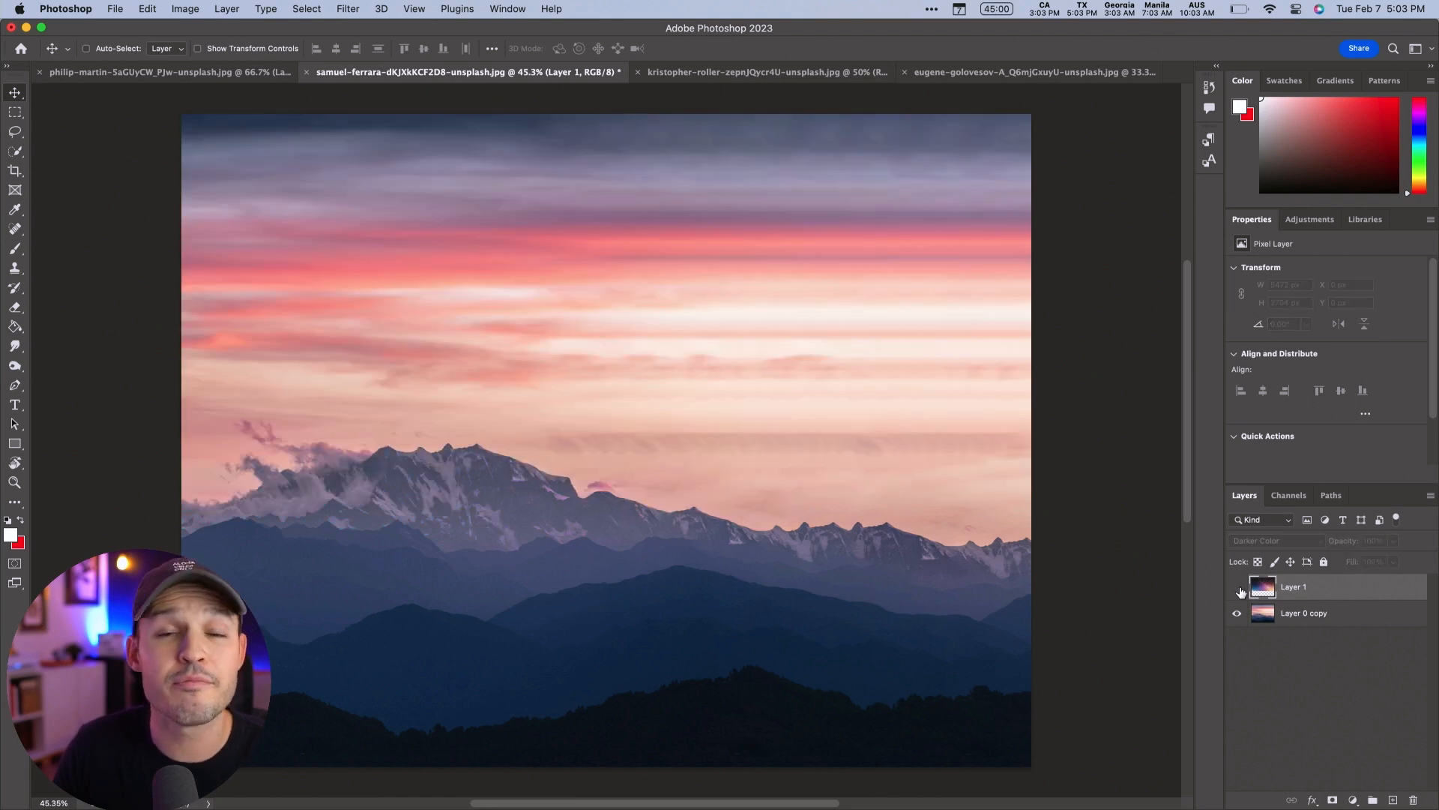
Copy the mountains from Layer 0 copy to a new layer above the night sky, using the Quick Selection tool at size 80.
{"action": "left_click", "coordinate": [1305, 613]}
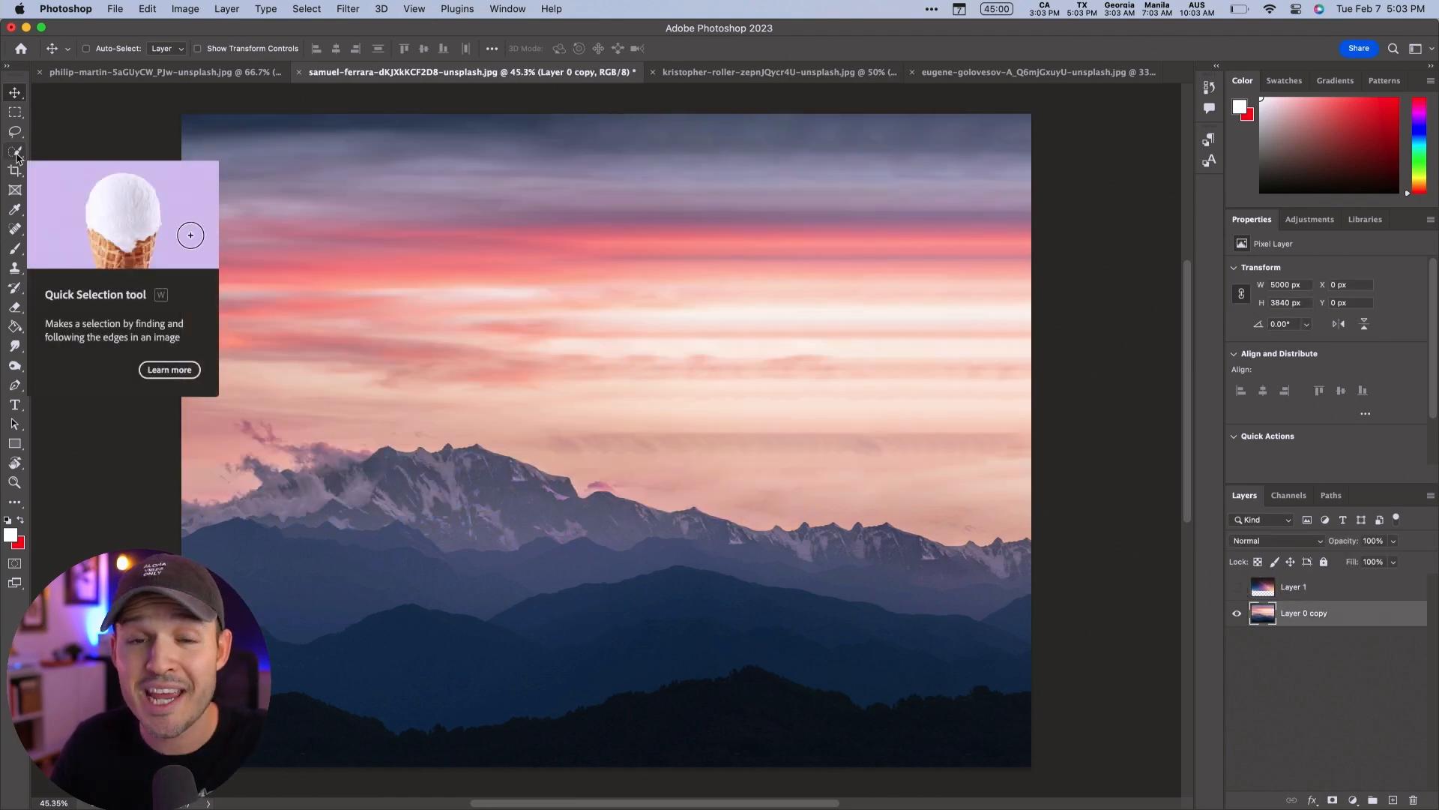
{"action": "left_click", "coordinate": [17, 153]}
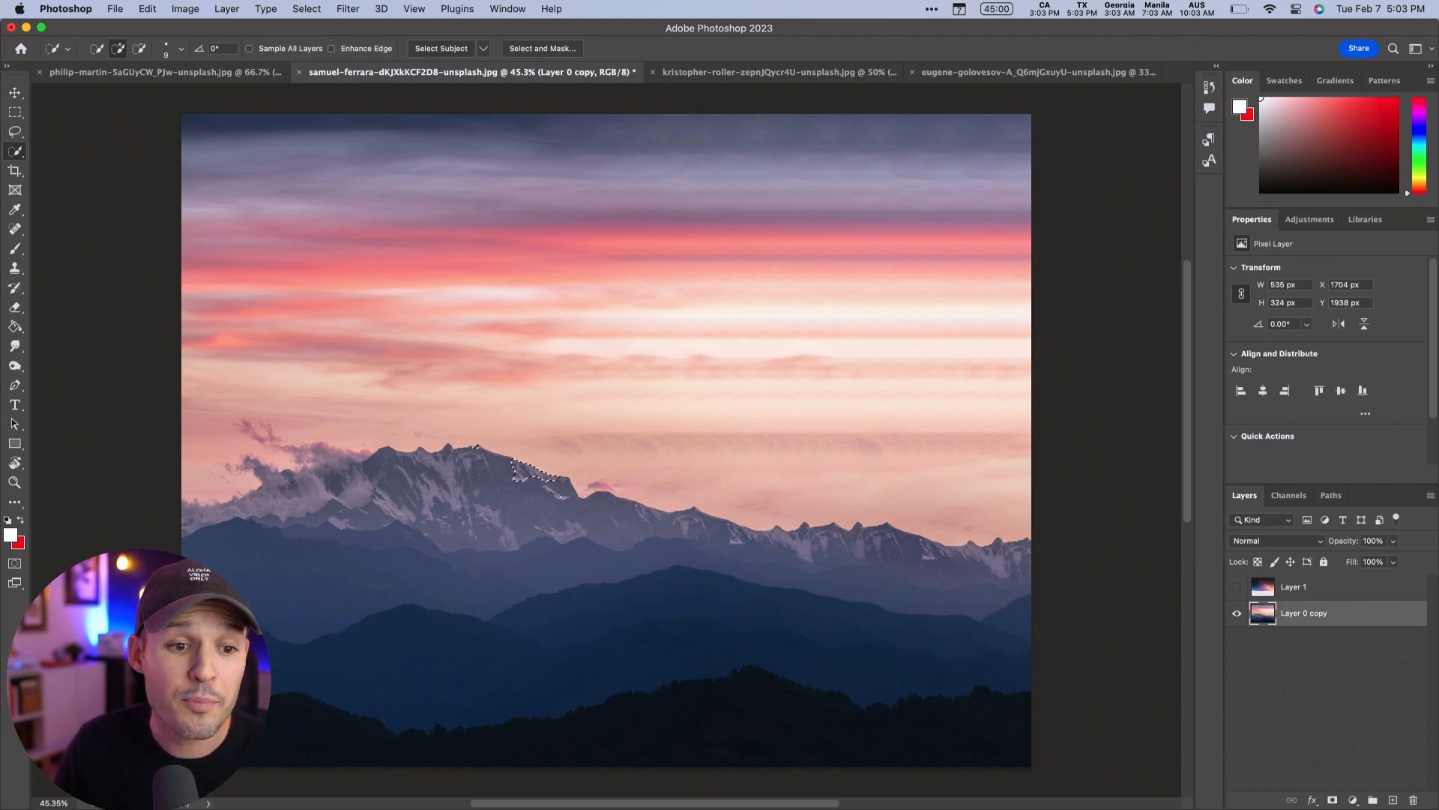
{"action": "key", "text": "bracketright"}
{"action": "key", "text": "bracketright"}
{"action": "mouse_move", "coordinate": [200, 550]}
{"action": "left_mouse_down"}
{"action": "mouse_move", "coordinate": [481, 473]}
{"action": "mouse_move", "coordinate": [663, 547]}
{"action": "mouse_move", "coordinate": [842, 579]}
{"action": "left_mouse_up"}
{"action": "key", "text": "ctrl+j"}
{"action": "key", "text": "ctrl+bracketright"}
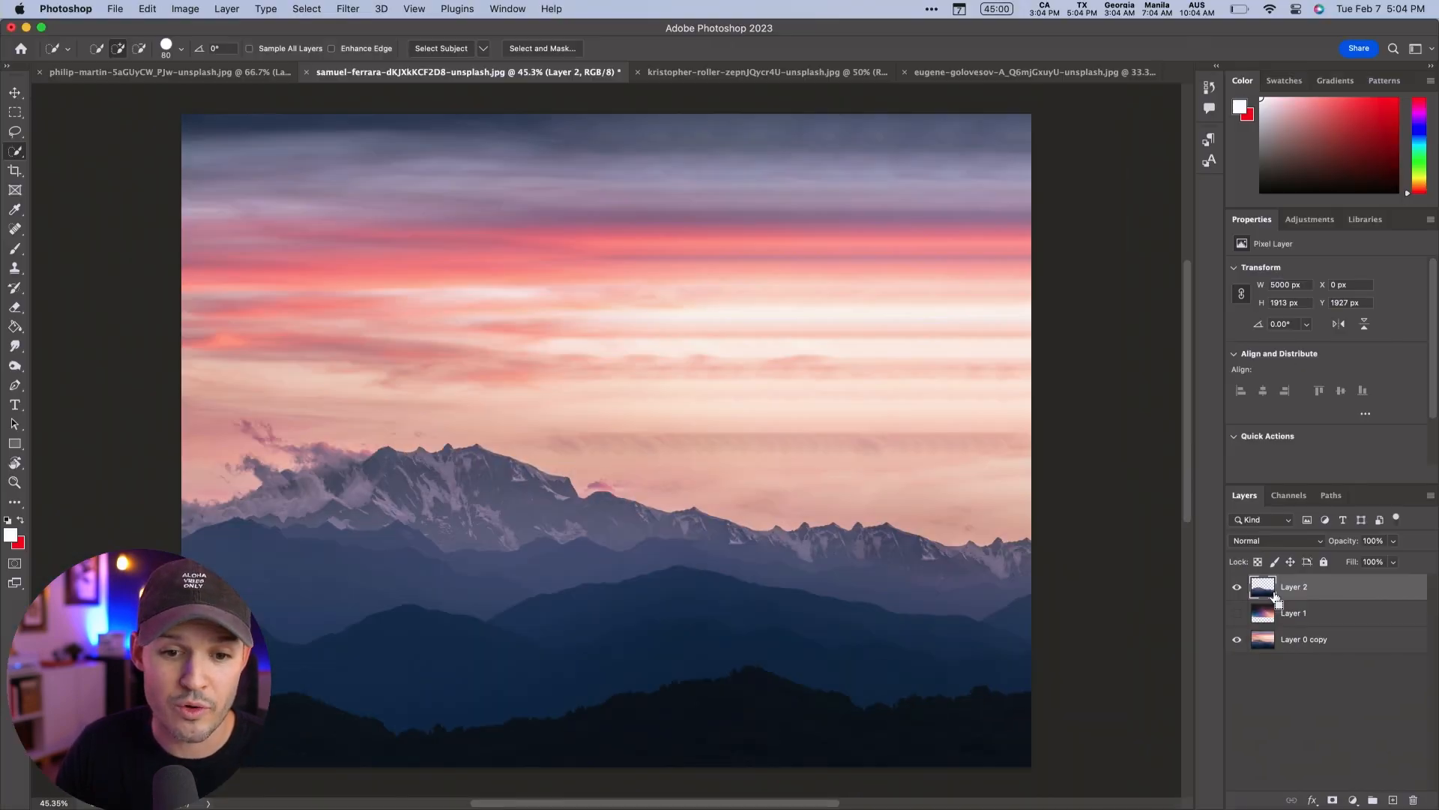
Show the night sky layer and scale it to about 5622 × 3366 px so it fills the sky behind the mountains.
{"action": "left_click", "coordinate": [1237, 638]}
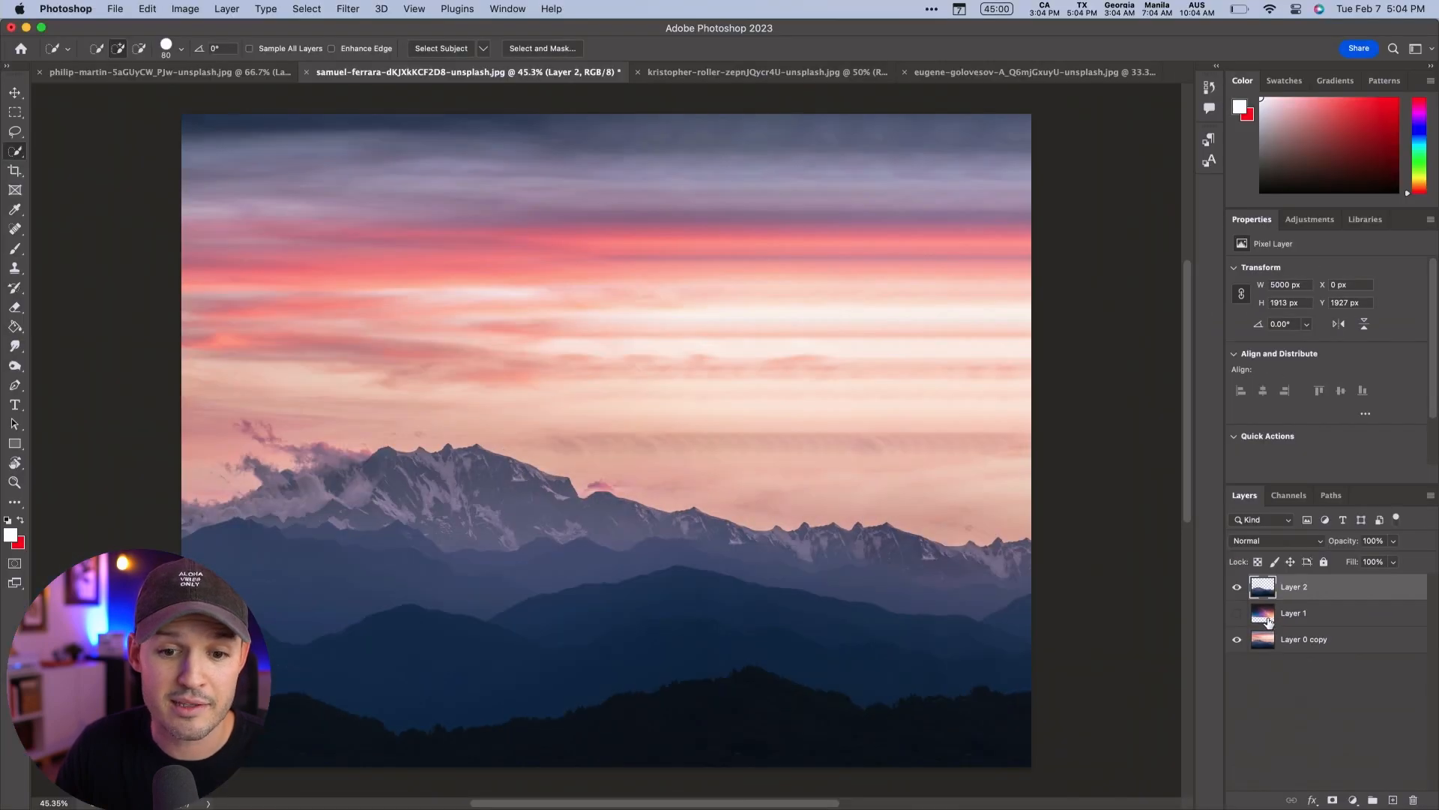
{"action": "left_click", "coordinate": [1237, 613]}
{"action": "left_click", "coordinate": [1293, 613]}
{"action": "key", "text": "super+t"}
{"action": "left_click_drag", "start_coordinate": [1111, 573], "coordinate": [1009, 581]}
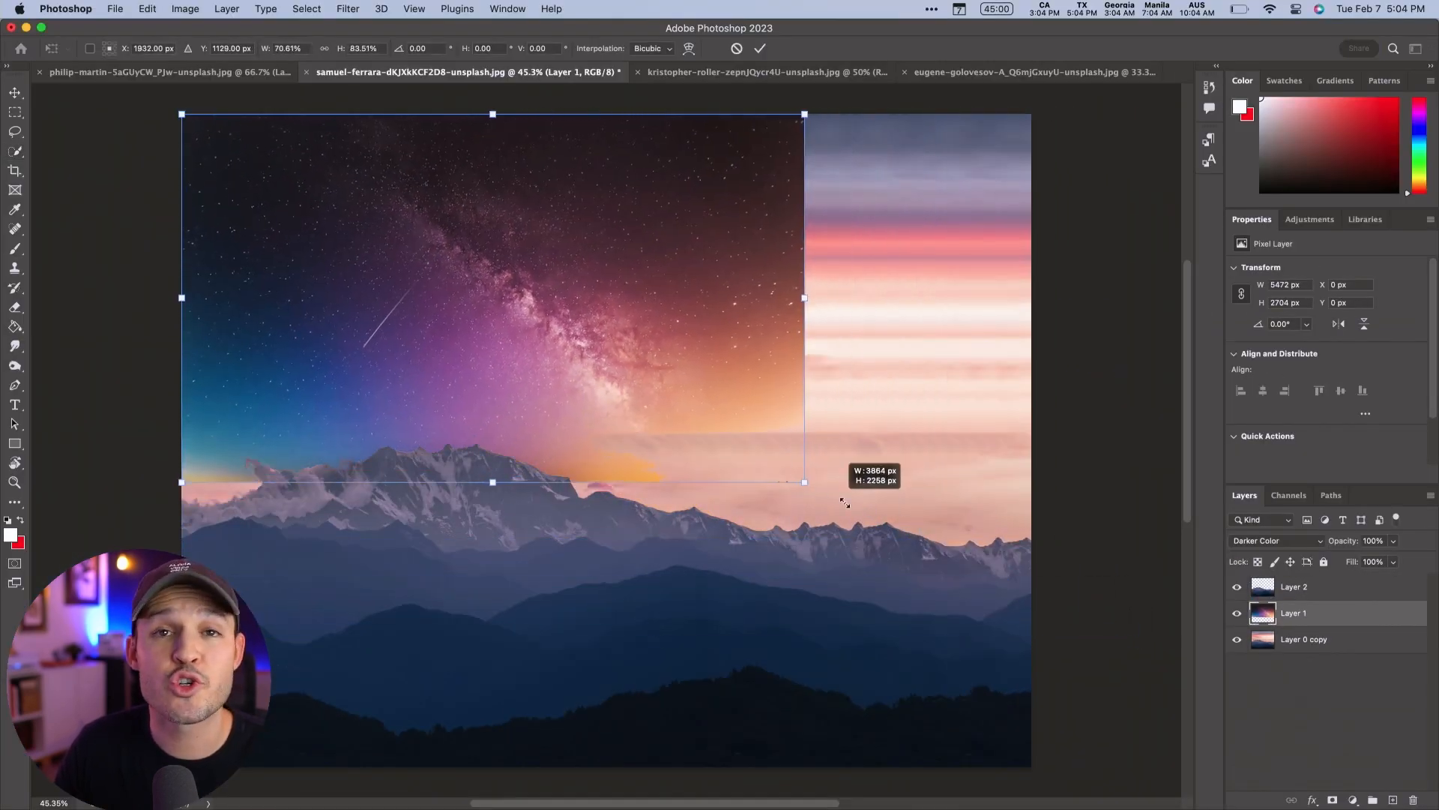
{"action": "left_click_drag", "start_coordinate": [844, 502], "coordinate": [1136, 685]}
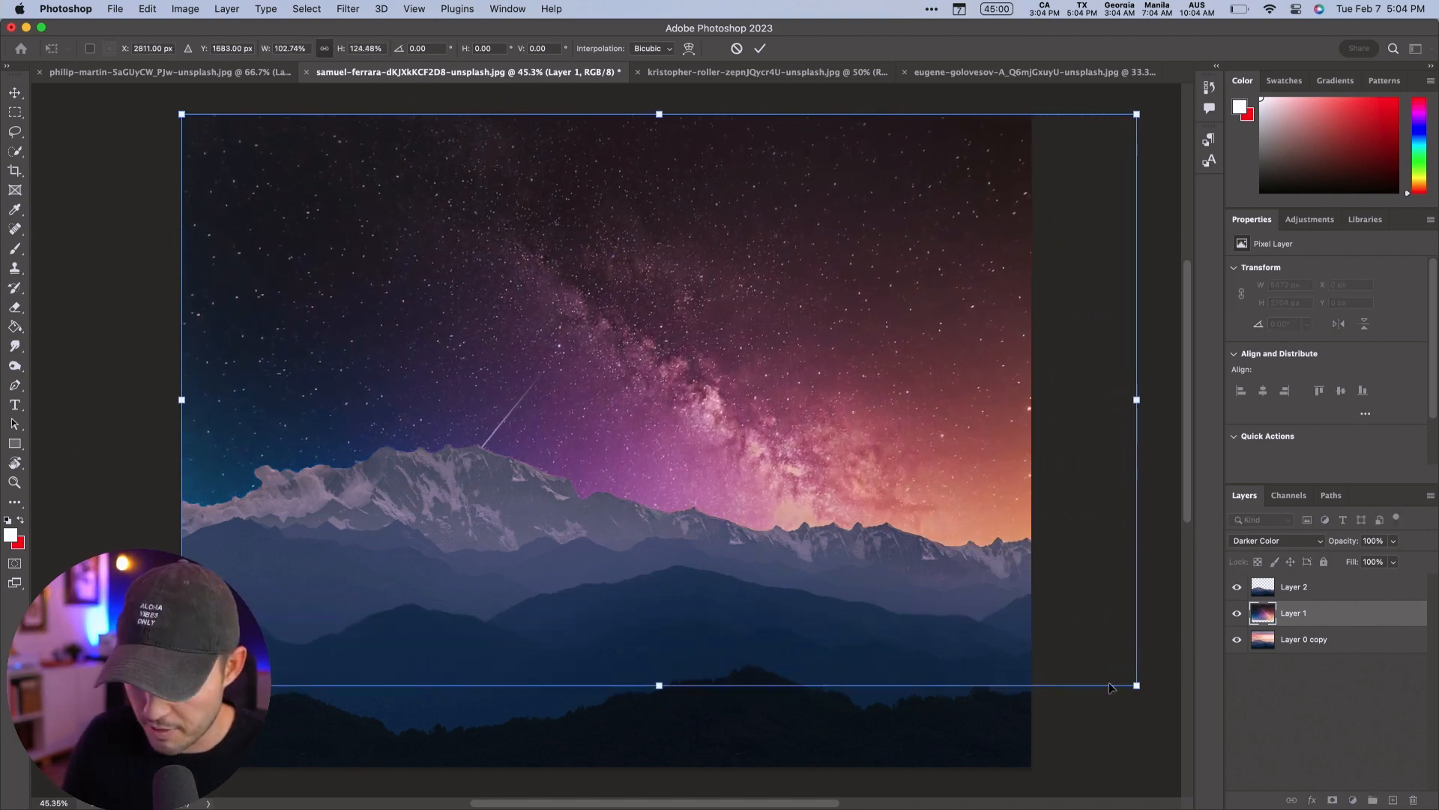
{"action": "key", "text": "Return"}
Set the night sky layer's opacity to 90%.
{"action": "mouse_move", "coordinate": [1341, 547]}
{"action": "left_mouse_down"}
{"action": "mouse_move", "coordinate": [1300, 548]}
{"action": "mouse_move", "coordinate": [1322, 548]}
{"action": "left_mouse_up"}
{"action": "left_click", "coordinate": [1372, 539]}
{"action": "type", "text": "90"}
{"action": "key", "text": "Return"}
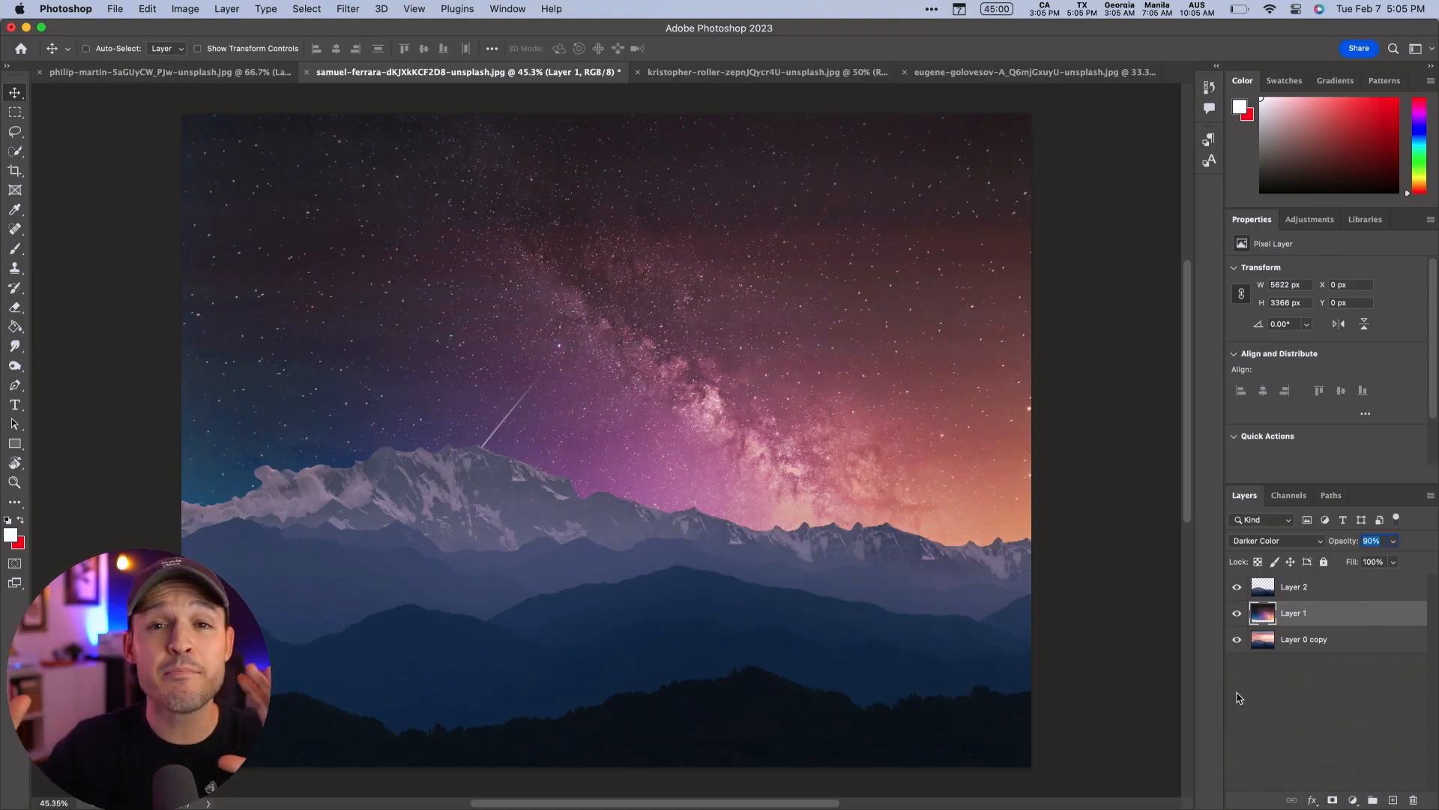
Adjust the image's tones and colors with Levels and Hue/Saturation adjustment layers above the mountain layer, and group both adjustments.
{"action": "left_click", "coordinate": [1374, 591]}
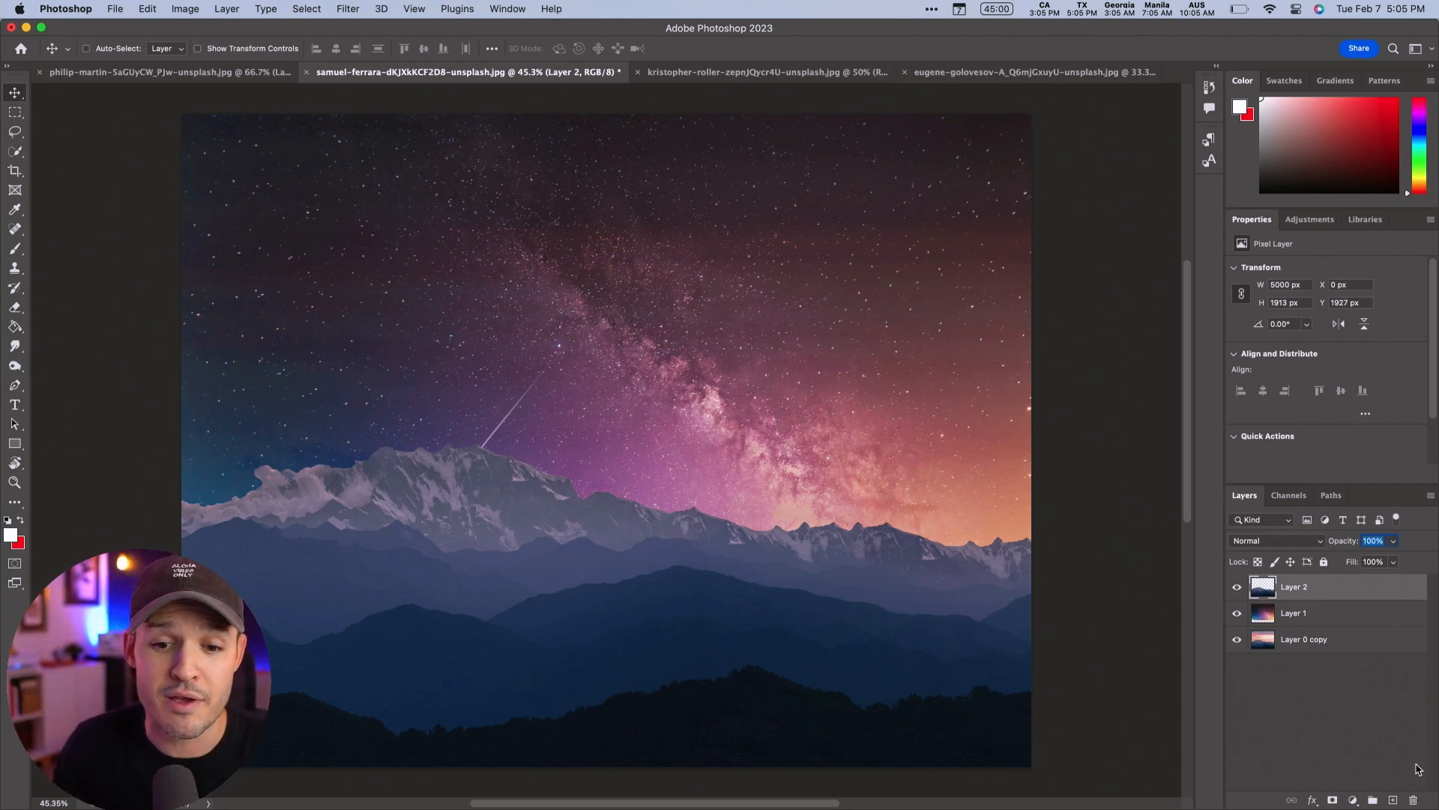
{"action": "left_click", "coordinate": [1353, 800]}
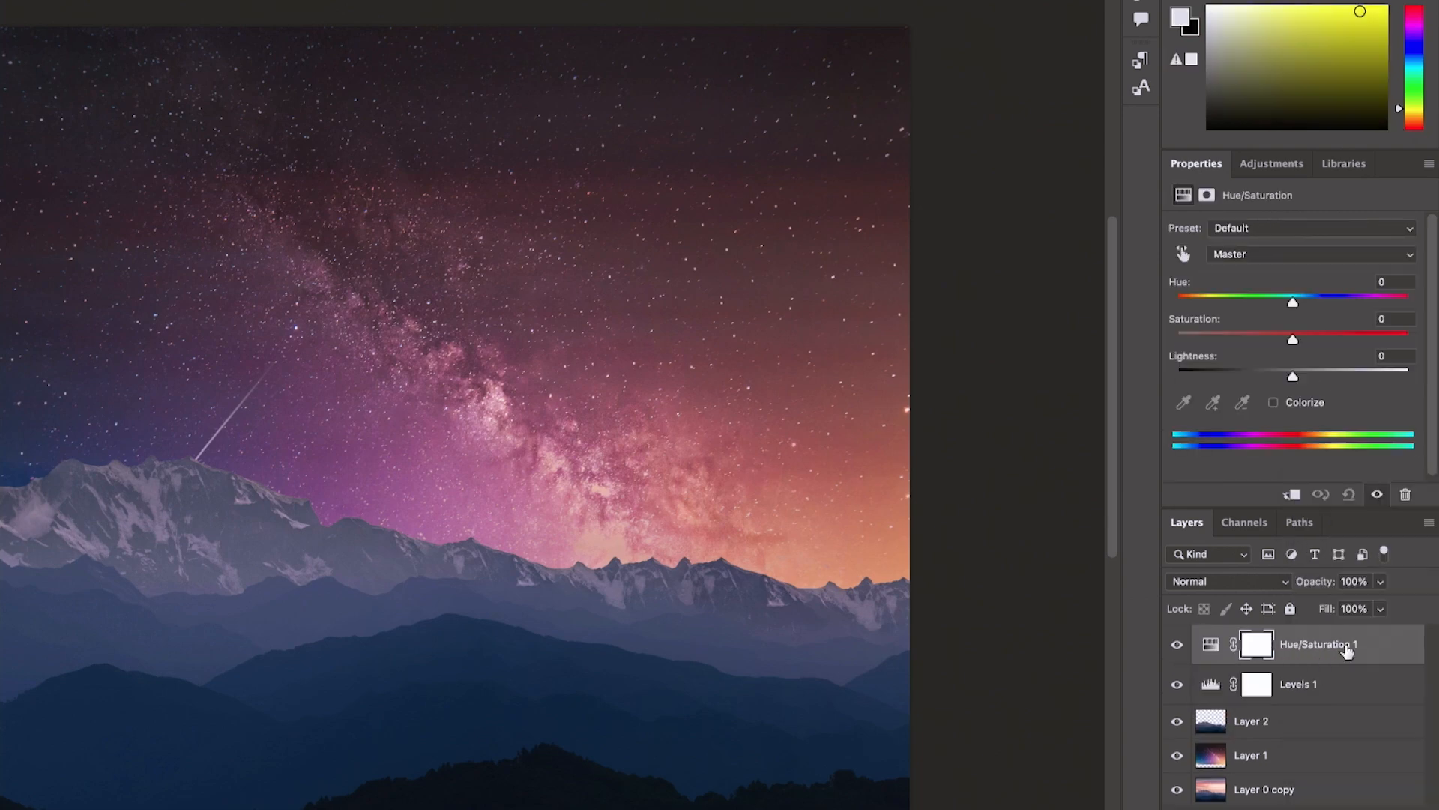
{"action": "left_click", "coordinate": [1358, 679]}
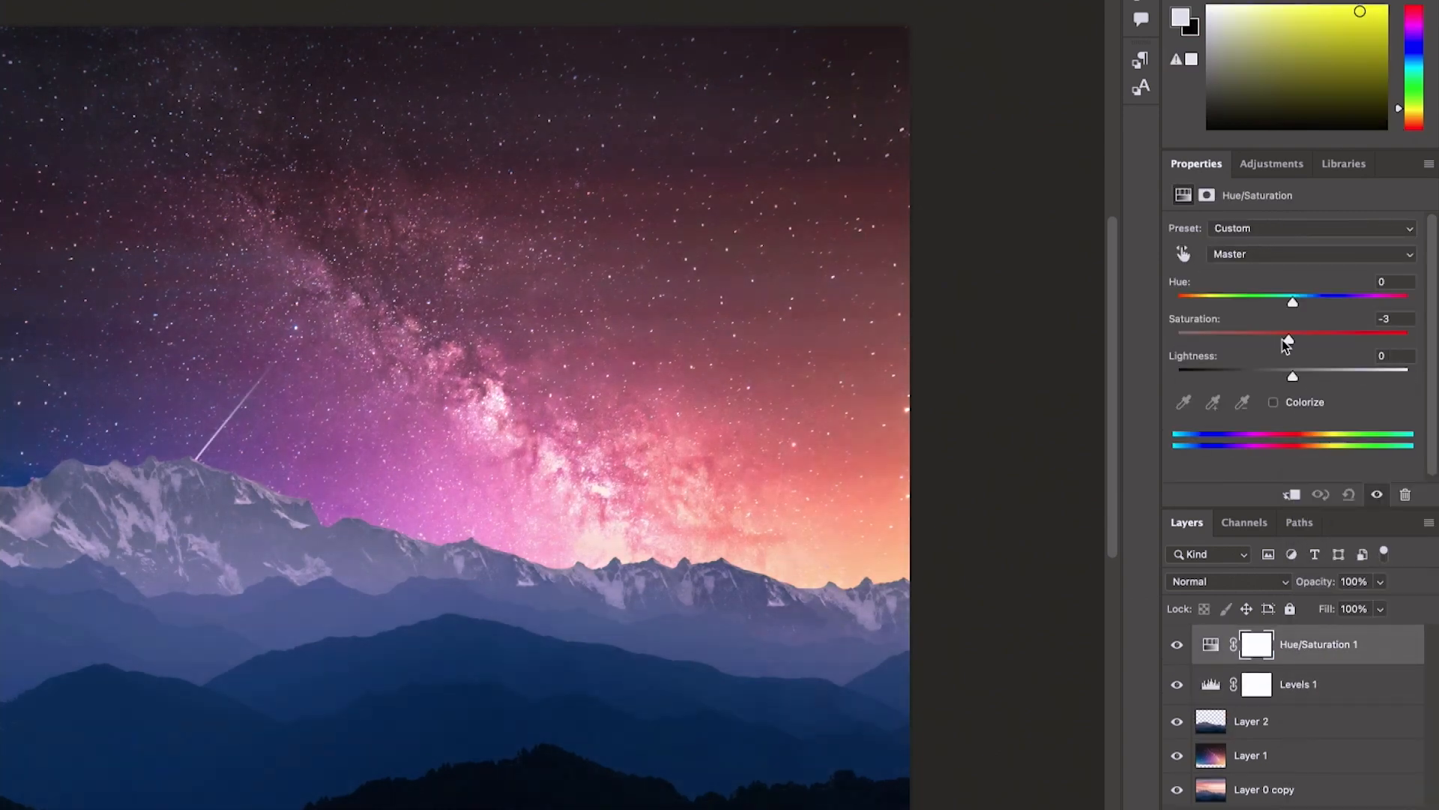
{"action": "mouse_move", "coordinate": [1292, 301]}
{"action": "left_mouse_down"}
{"action": "mouse_move", "coordinate": [1272, 305]}
{"action": "mouse_move", "coordinate": [1297, 305]}
{"action": "left_mouse_up"}
{"action": "left_click", "coordinate": [1319, 684], "text": "shift"}
{"action": "key", "text": "super+g"}
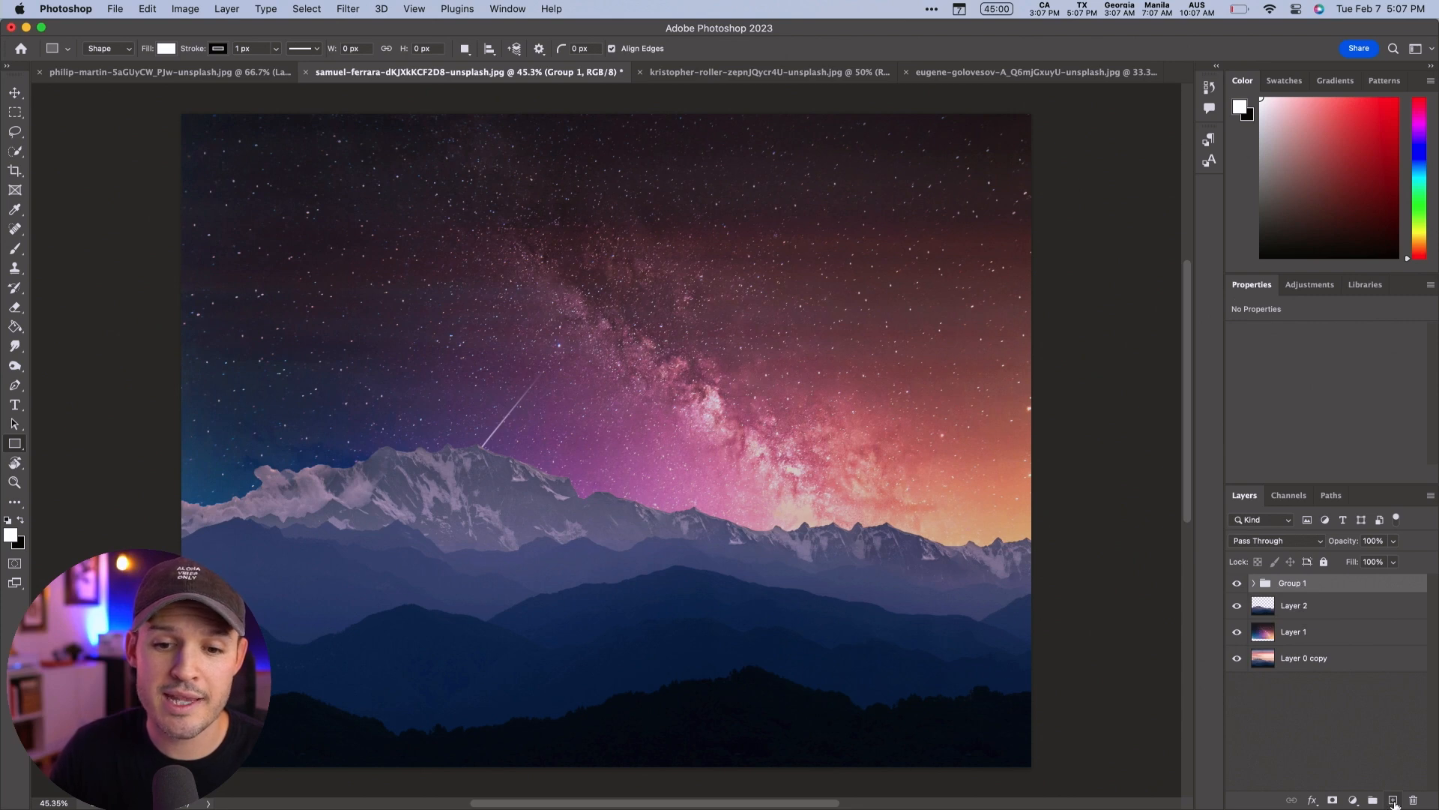
Cover the canvas with a white rectangle about 5252 × 3952 px and add 202.4% uniform noise to it as a smart object.
{"action": "left_click", "coordinate": [1393, 801]}
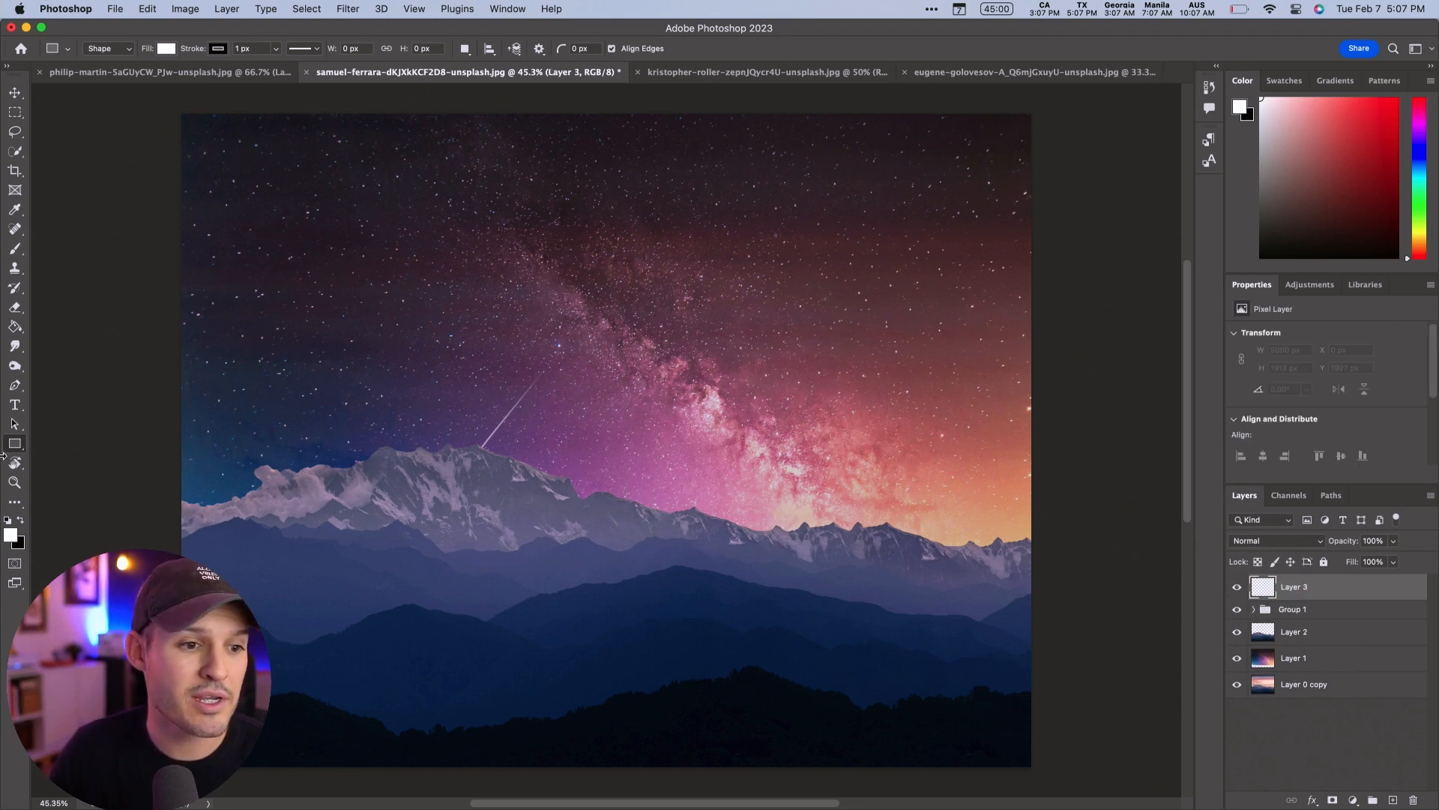
{"action": "left_click_drag", "start_coordinate": [158, 105], "coordinate": [1050, 778]}
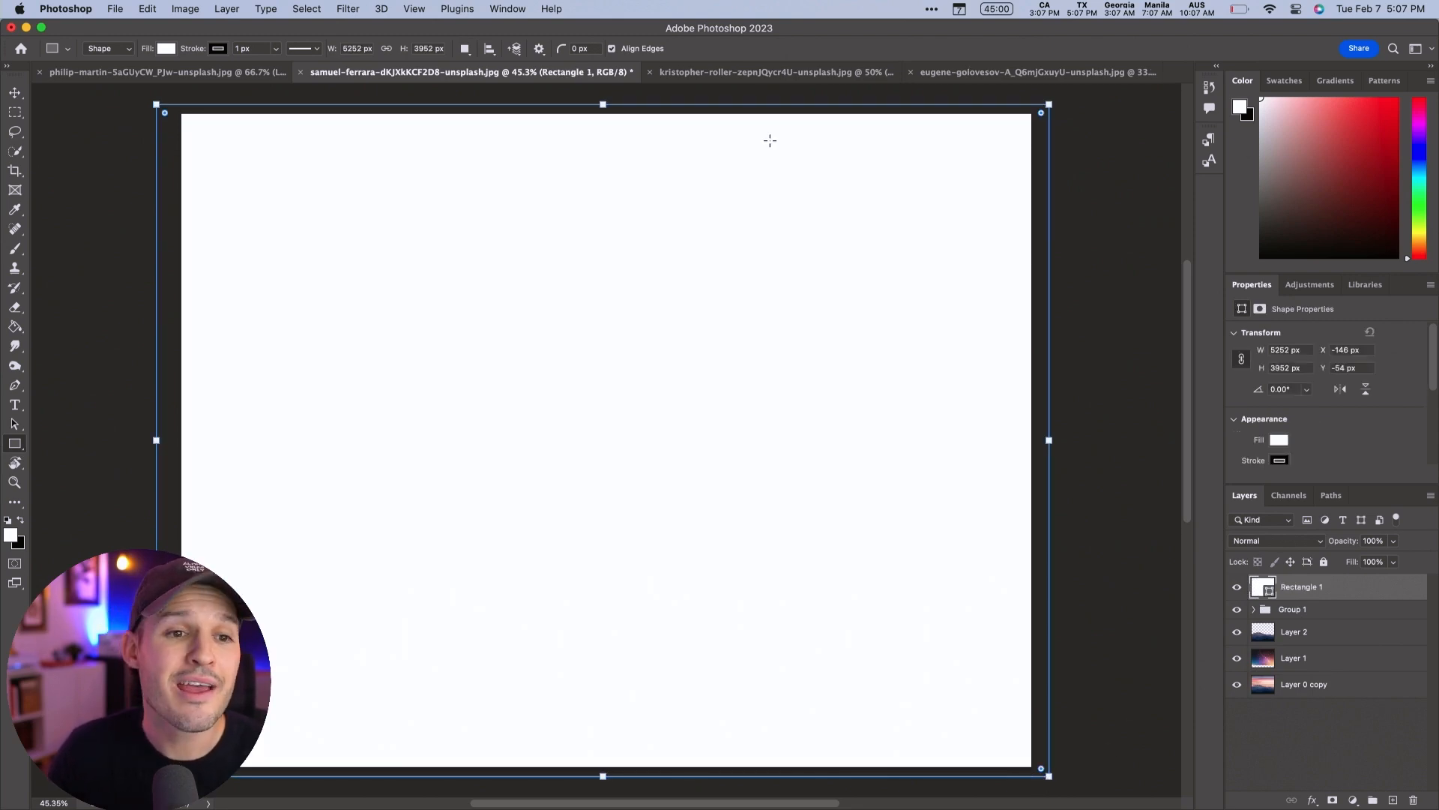
{"action": "left_click", "coordinate": [361, 10]}
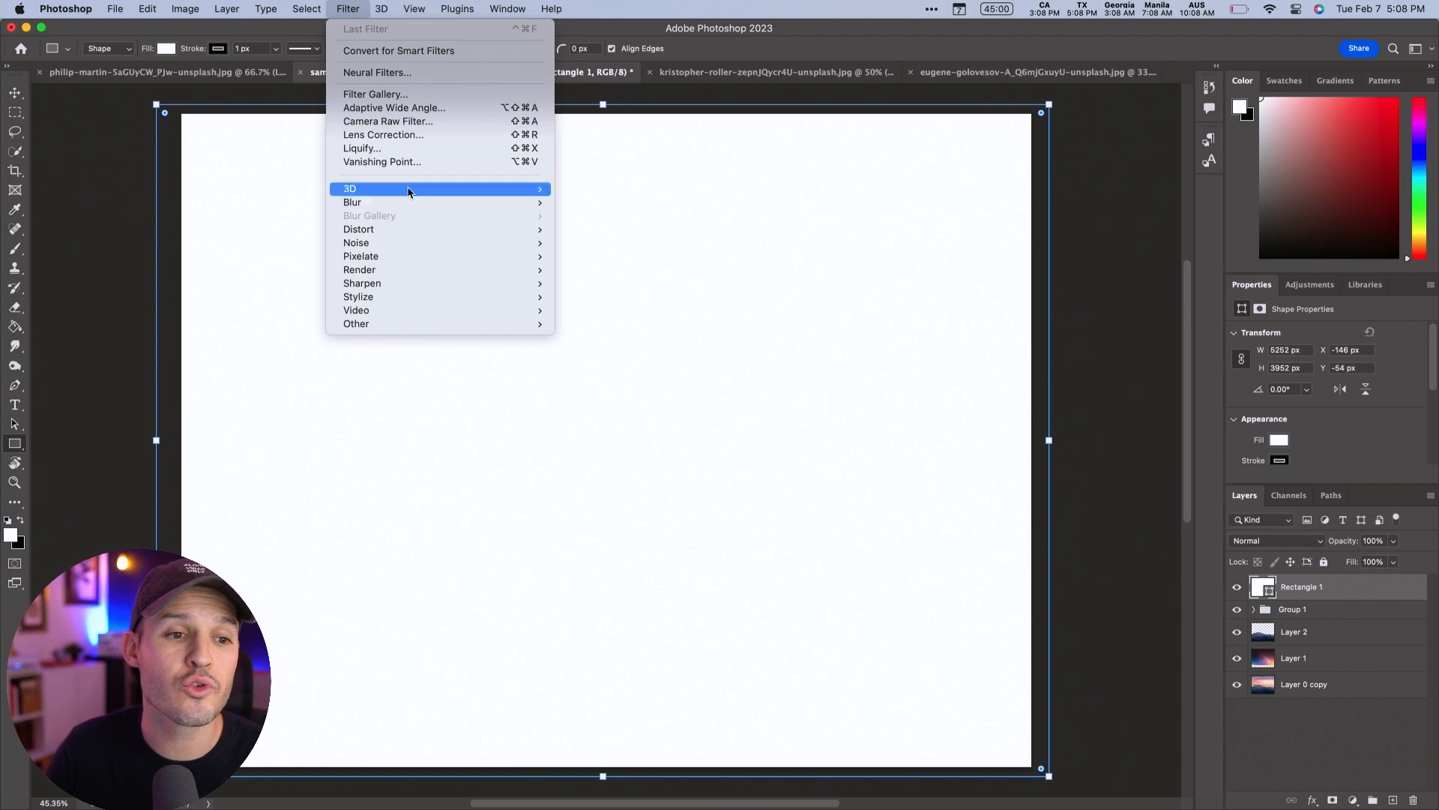
{"action": "mouse_move", "coordinate": [412, 243]}
{"action": "left_click", "coordinate": [581, 245]}
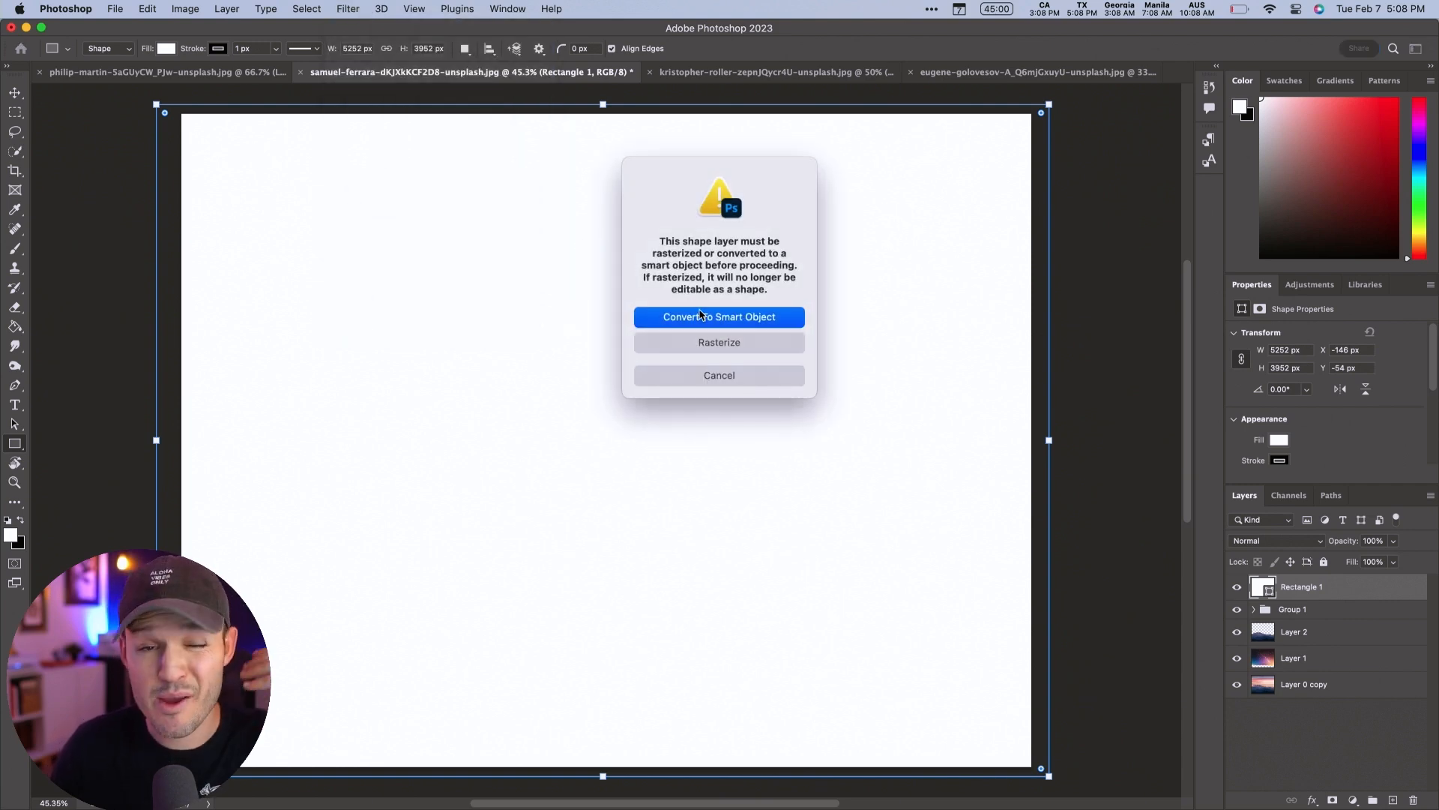
{"action": "left_click", "coordinate": [721, 317]}
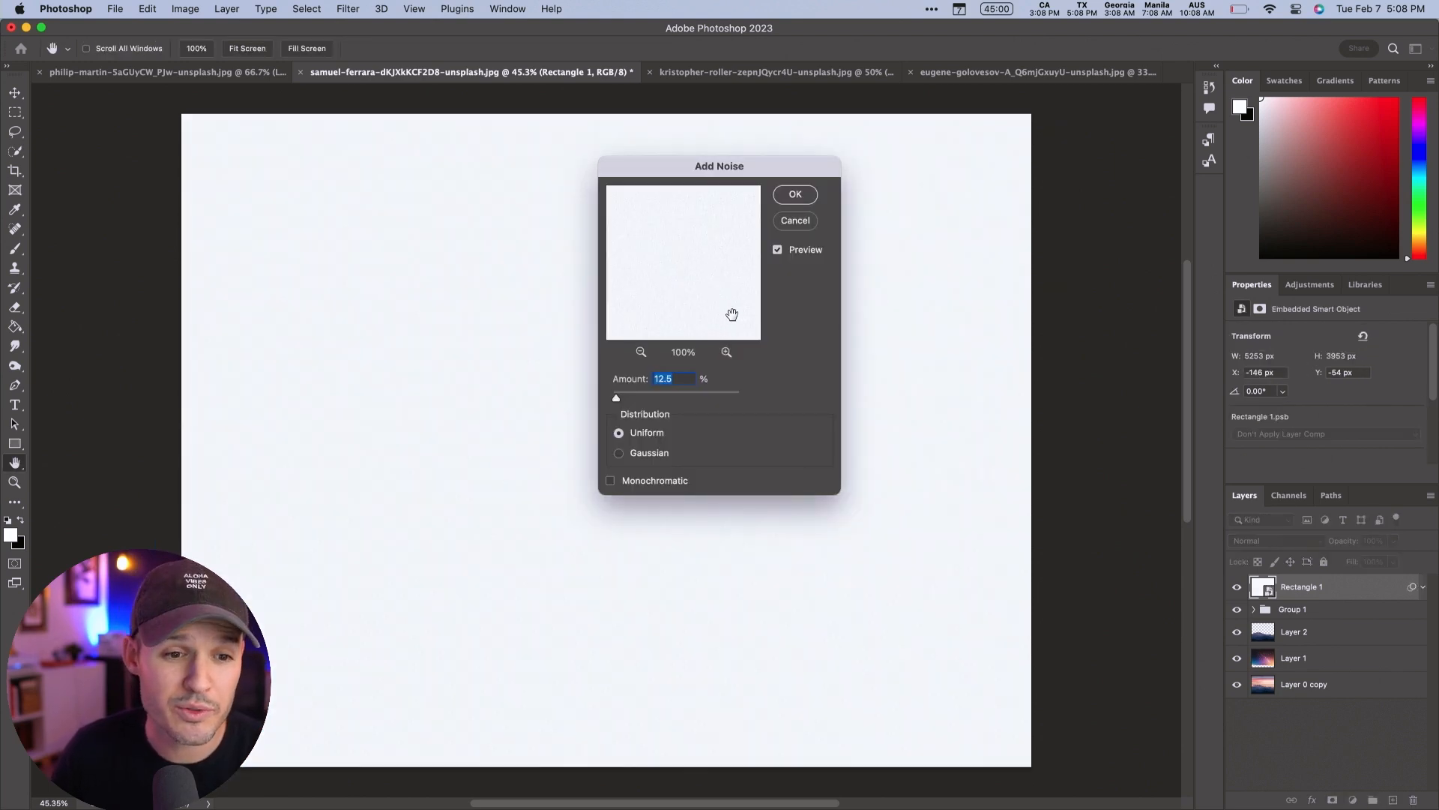
{"action": "left_click_drag", "start_coordinate": [616, 399], "coordinate": [674, 400]}
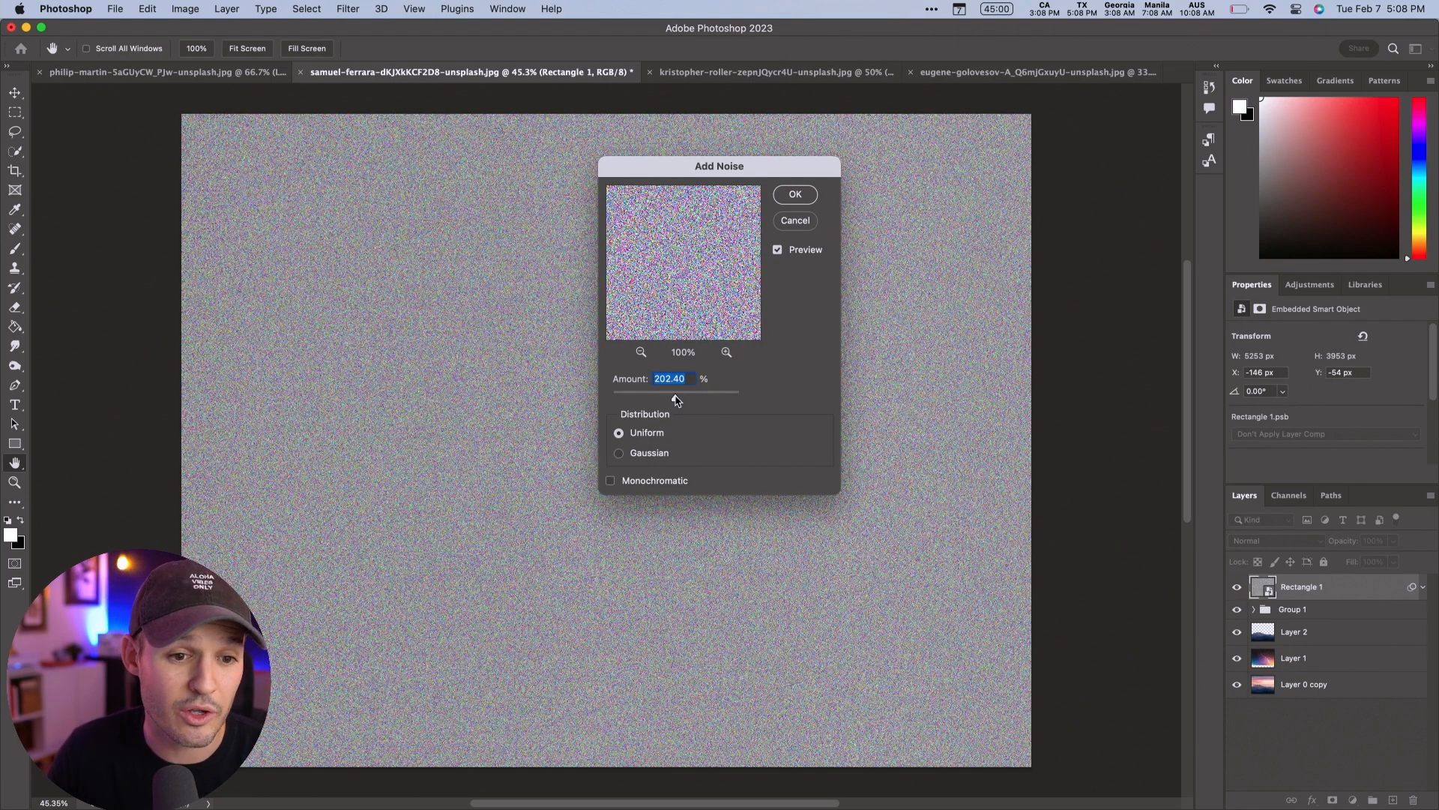
{"action": "left_click", "coordinate": [795, 197]}
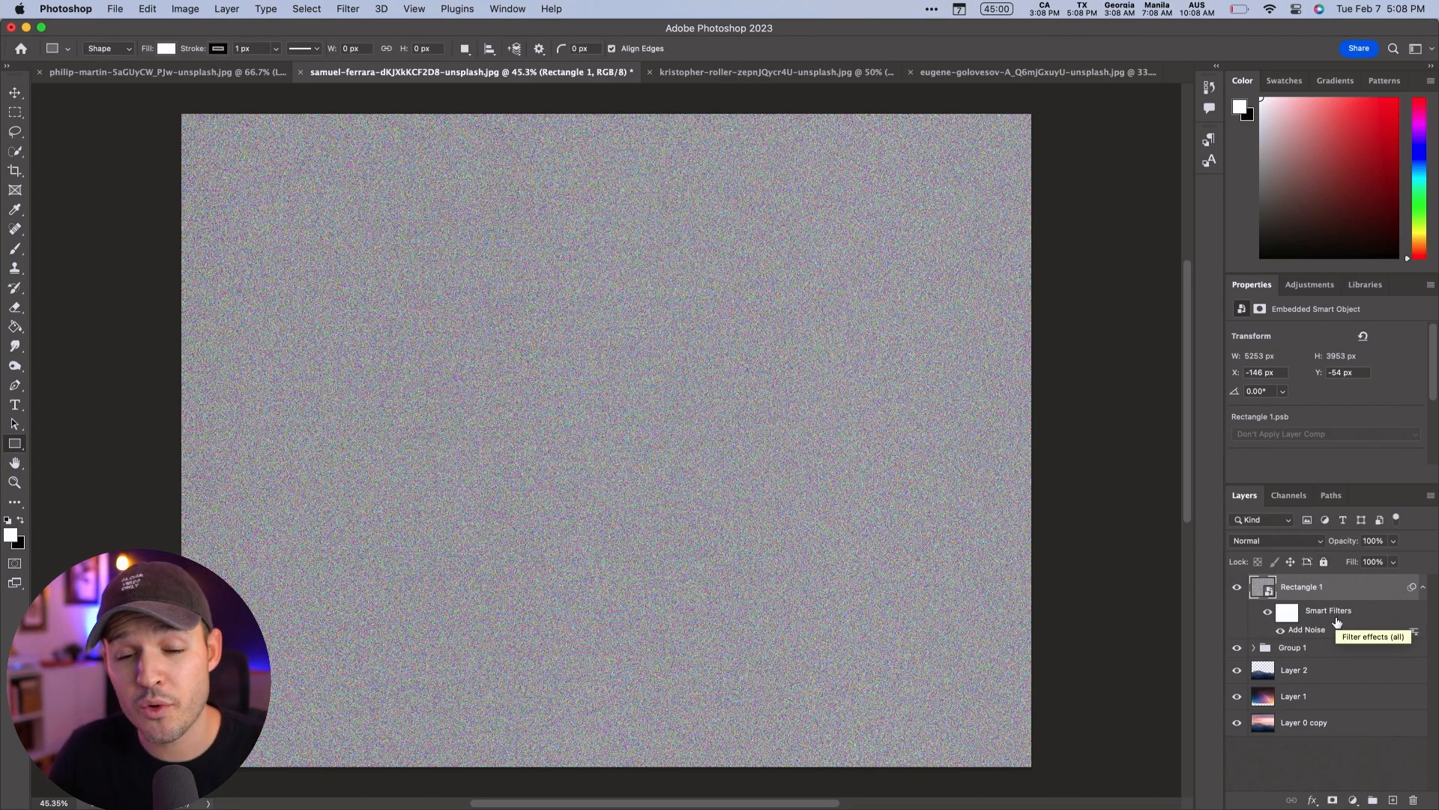
Blend the noise layer into the image with the Multiply mode at 30% opacity.
{"action": "left_click", "coordinate": [1288, 542]}
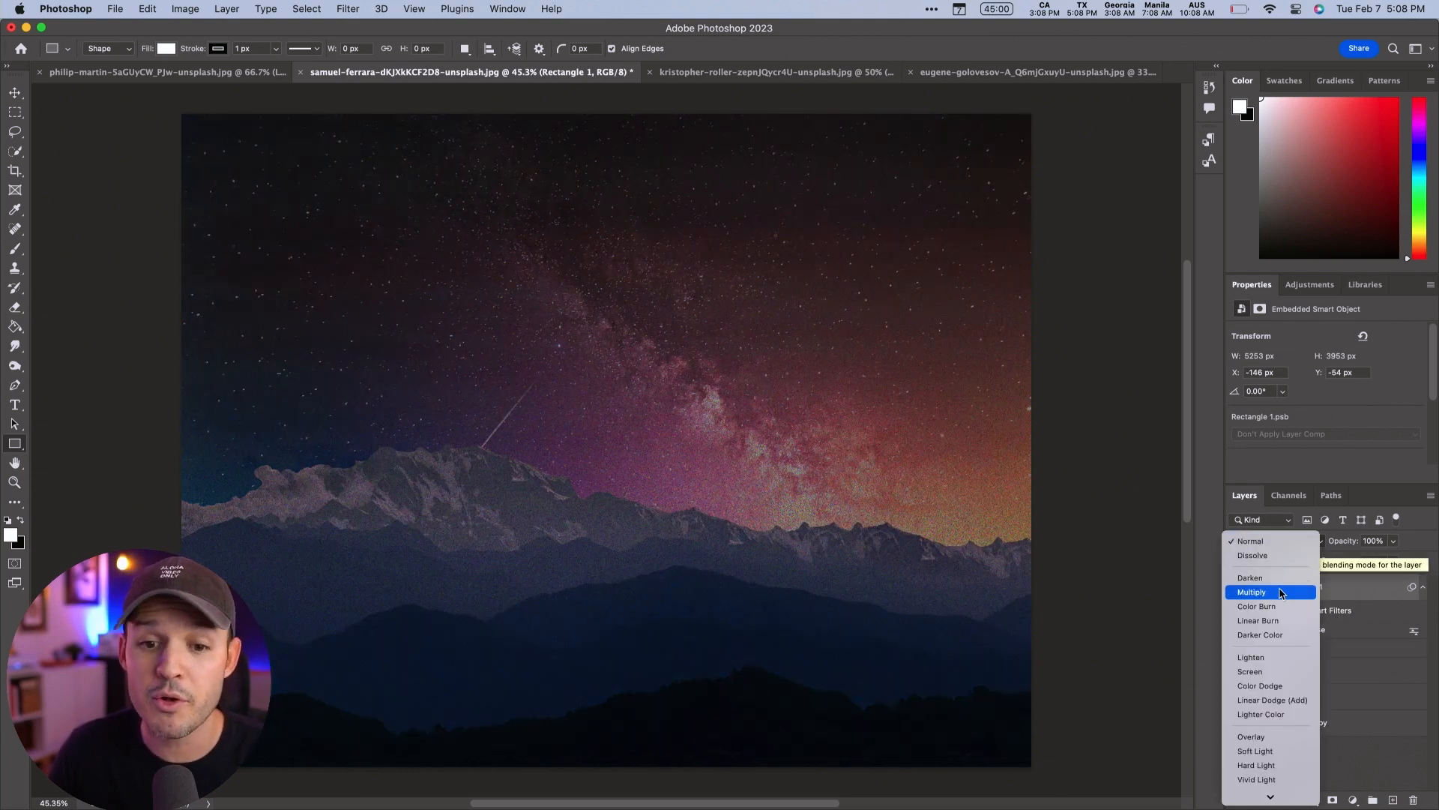
{"action": "left_click", "coordinate": [1281, 592]}
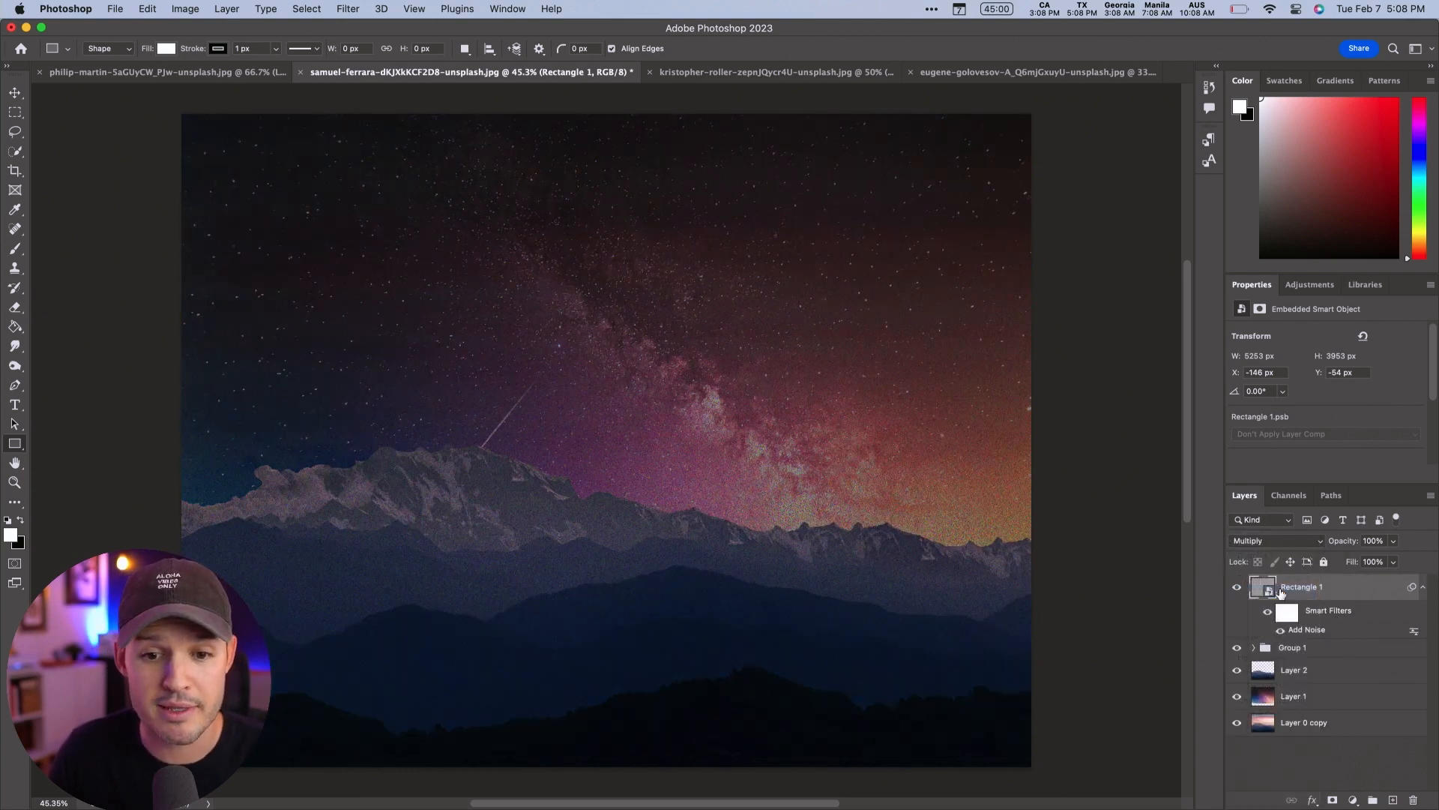
{"action": "left_click", "coordinate": [1370, 541]}
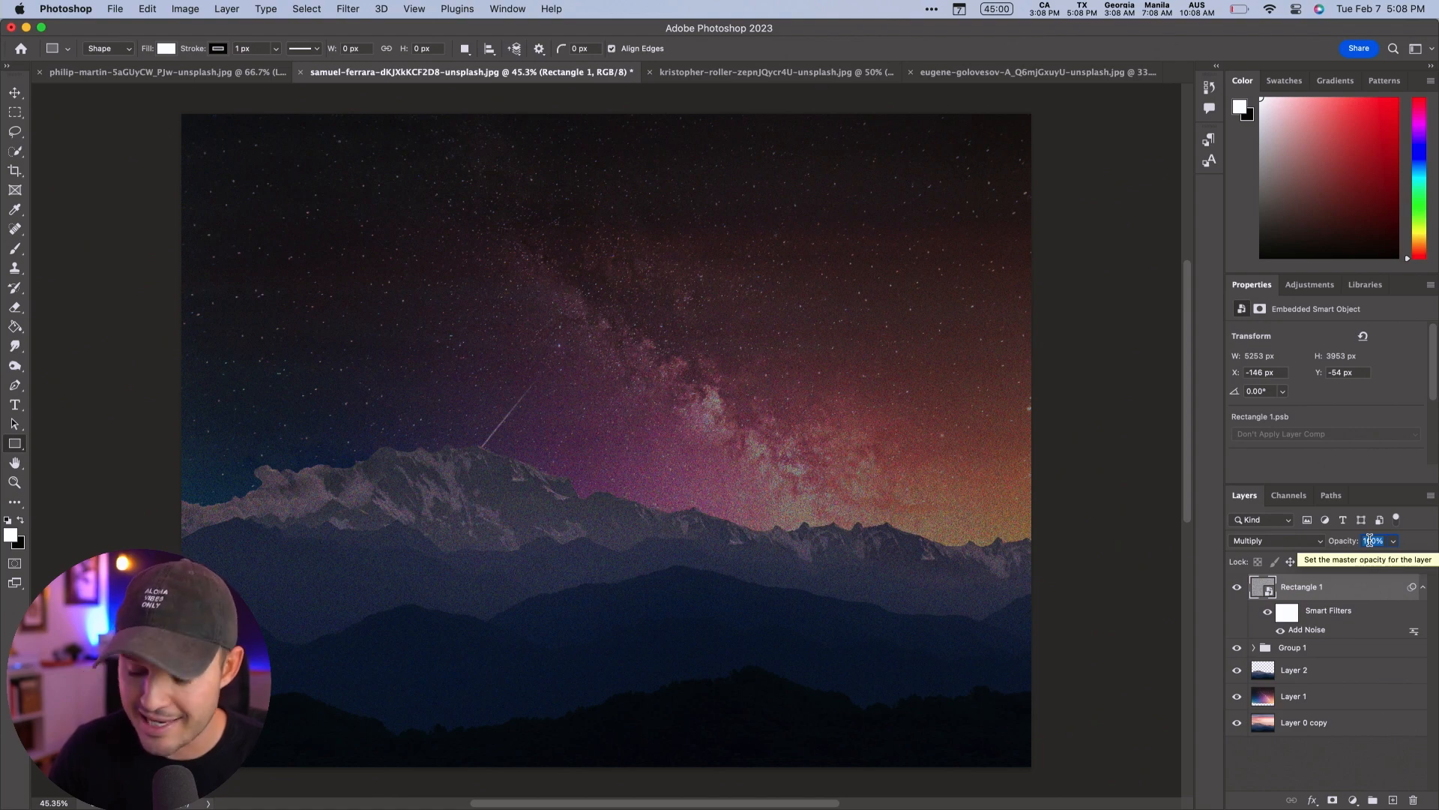
{"action": "type", "text": "30"}
{"action": "key", "text": "Tab"}
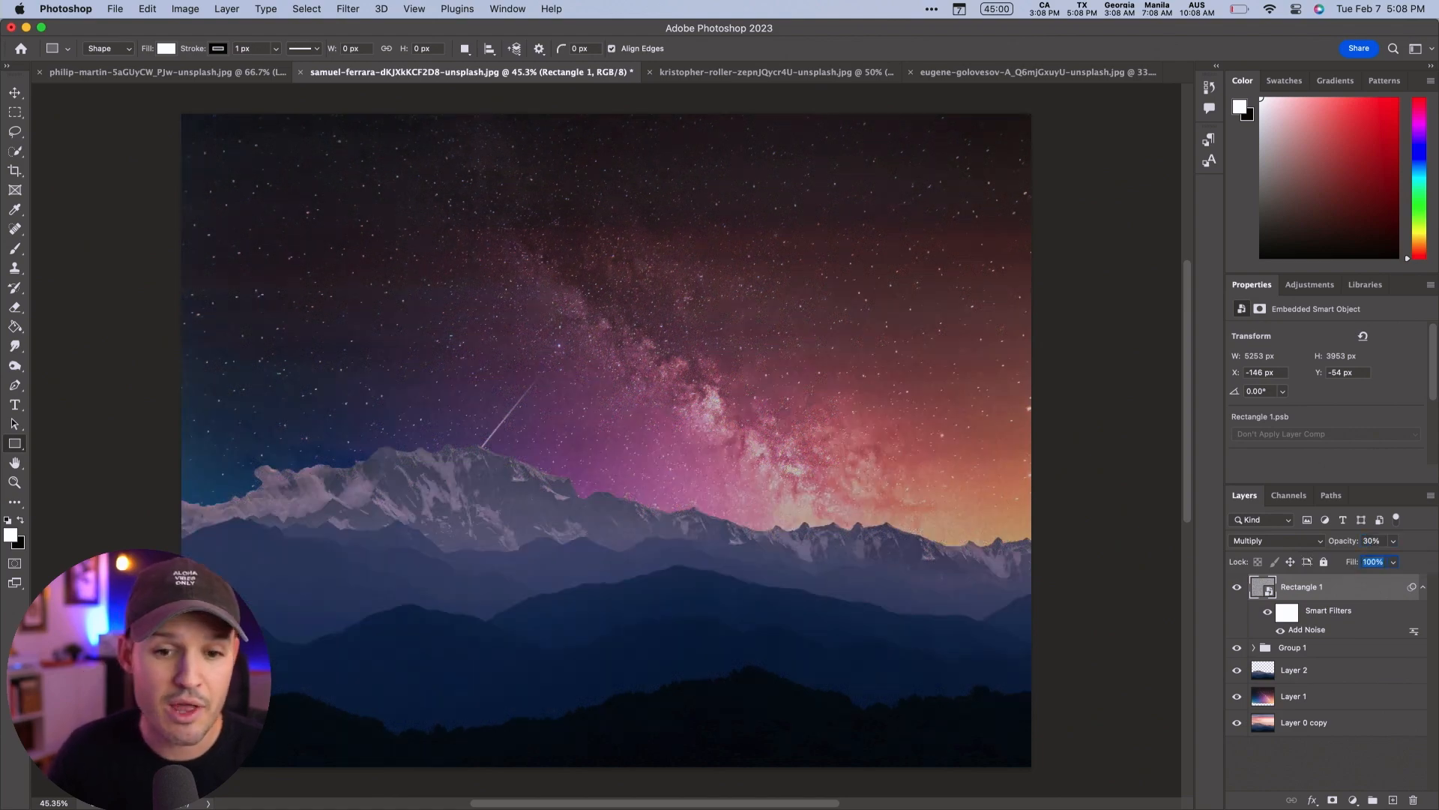
Compare the mountain composite with and without the noise layer by toggling its visibility.
{"action": "left_click", "coordinate": [1237, 588]}
{"action": "left_click", "coordinate": [1238, 587]}
{"action": "left_click", "coordinate": [1238, 587]}
{"action": "left_click", "coordinate": [1238, 588]}
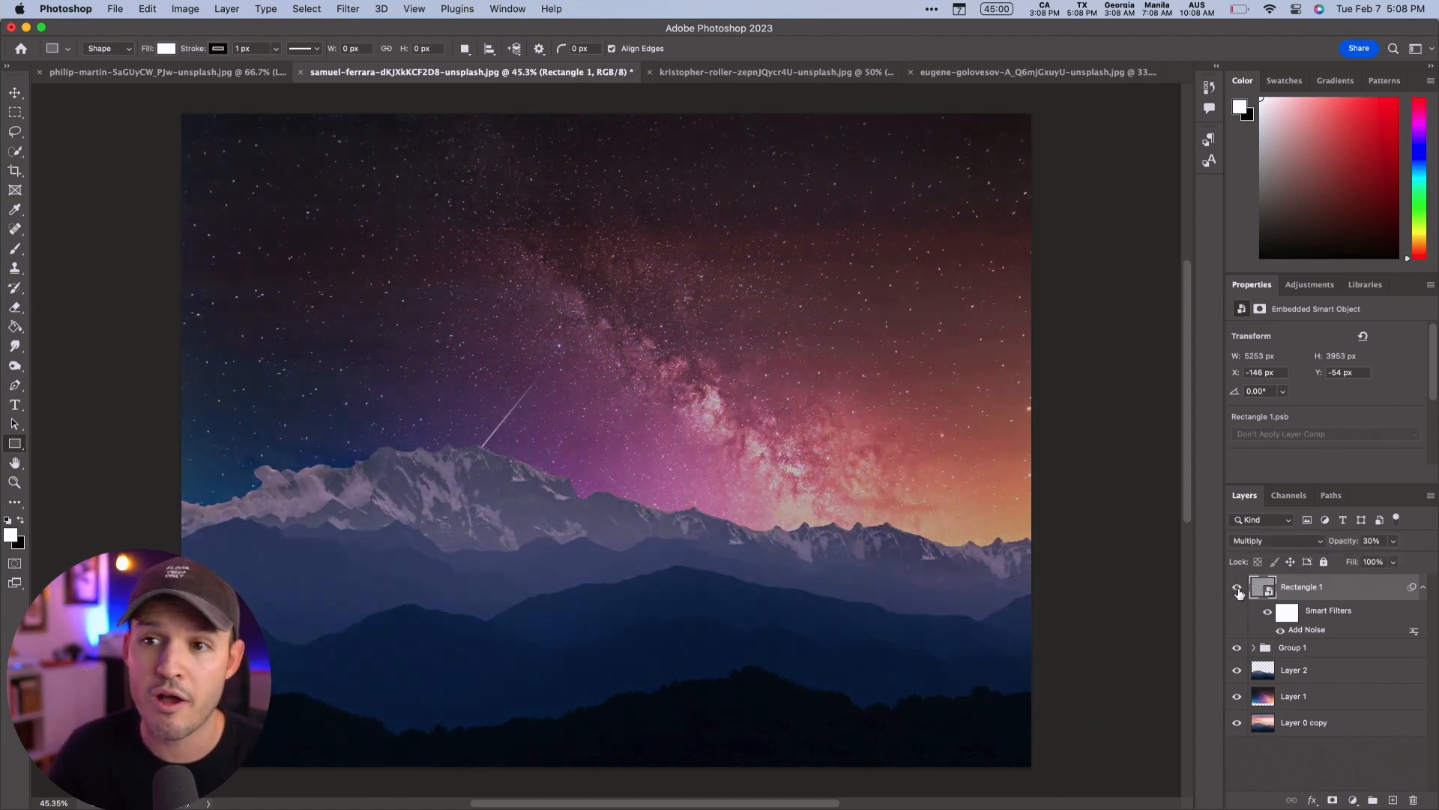
{"action": "left_click", "coordinate": [1237, 588]}
{"action": "left_click", "coordinate": [1237, 587]}
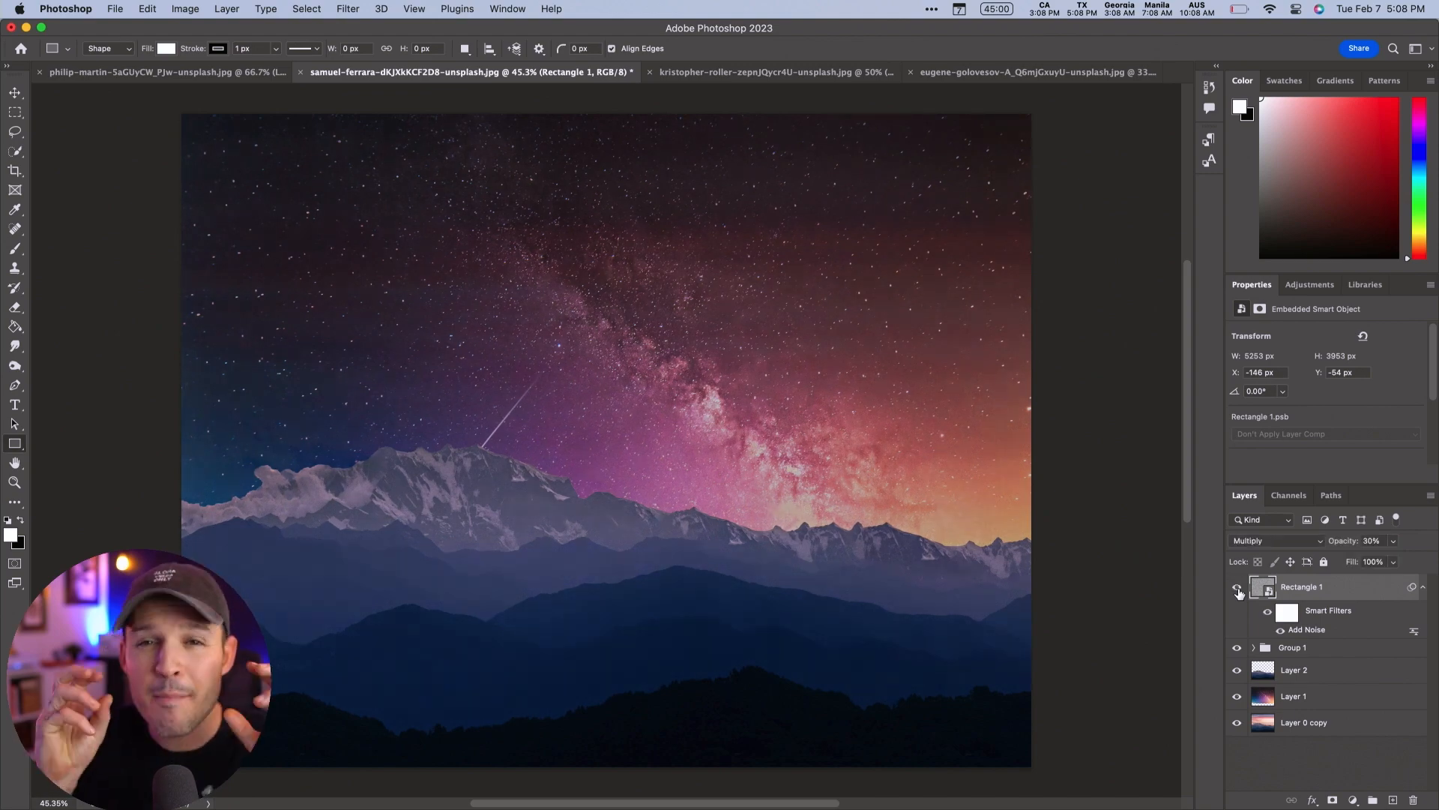